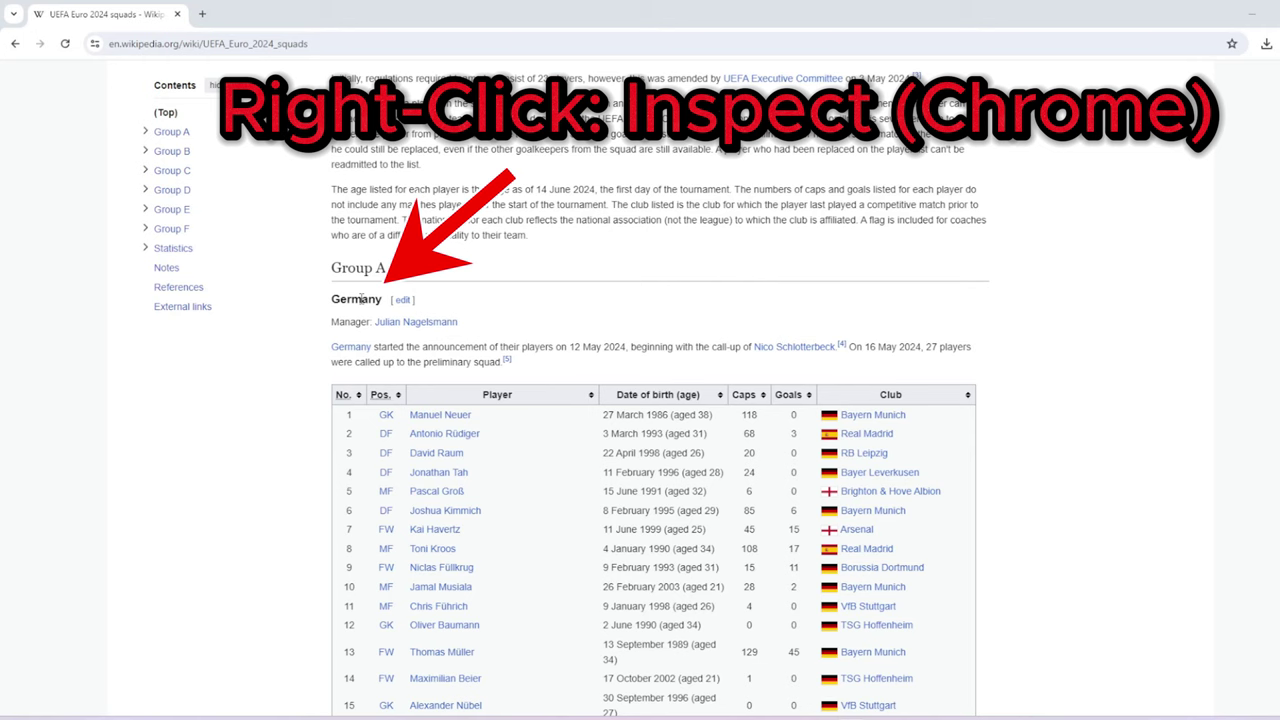
# - Inspect the Germany heading's markup and scroll the Elements panel to the h3 span and wikitable
pyautogui.rightClick(361, 299)
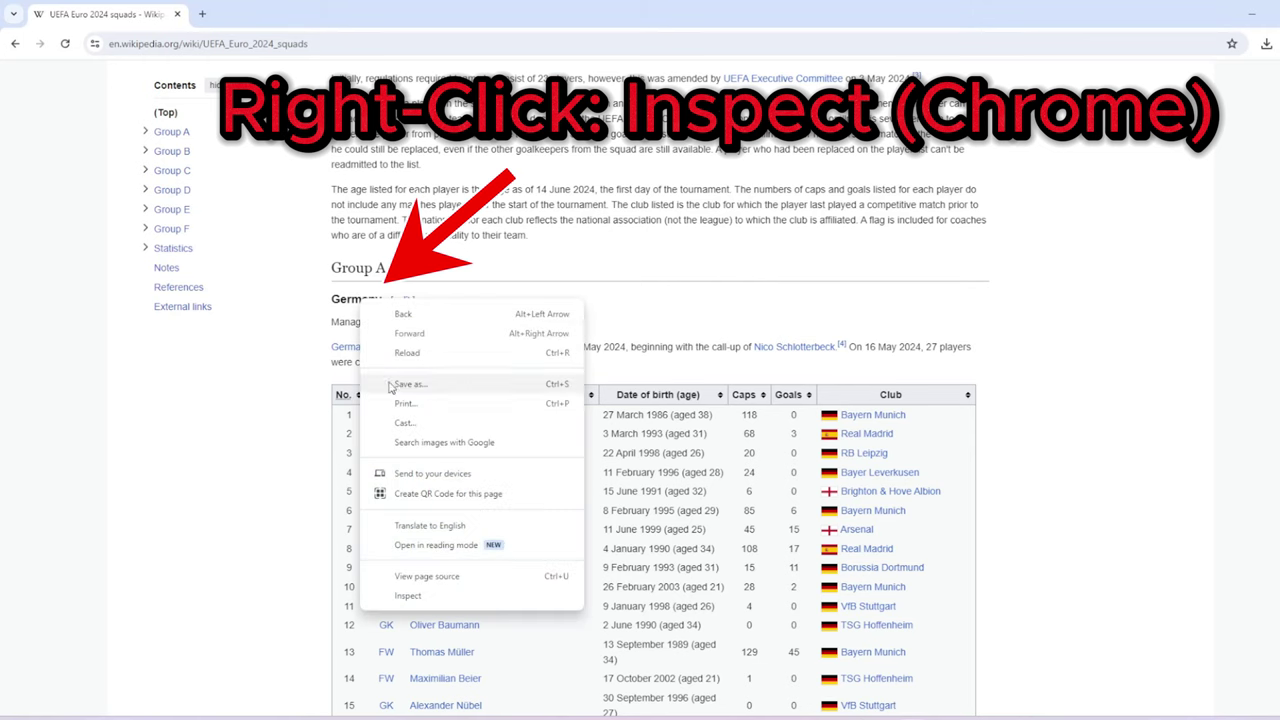
pyautogui.click(435, 598)
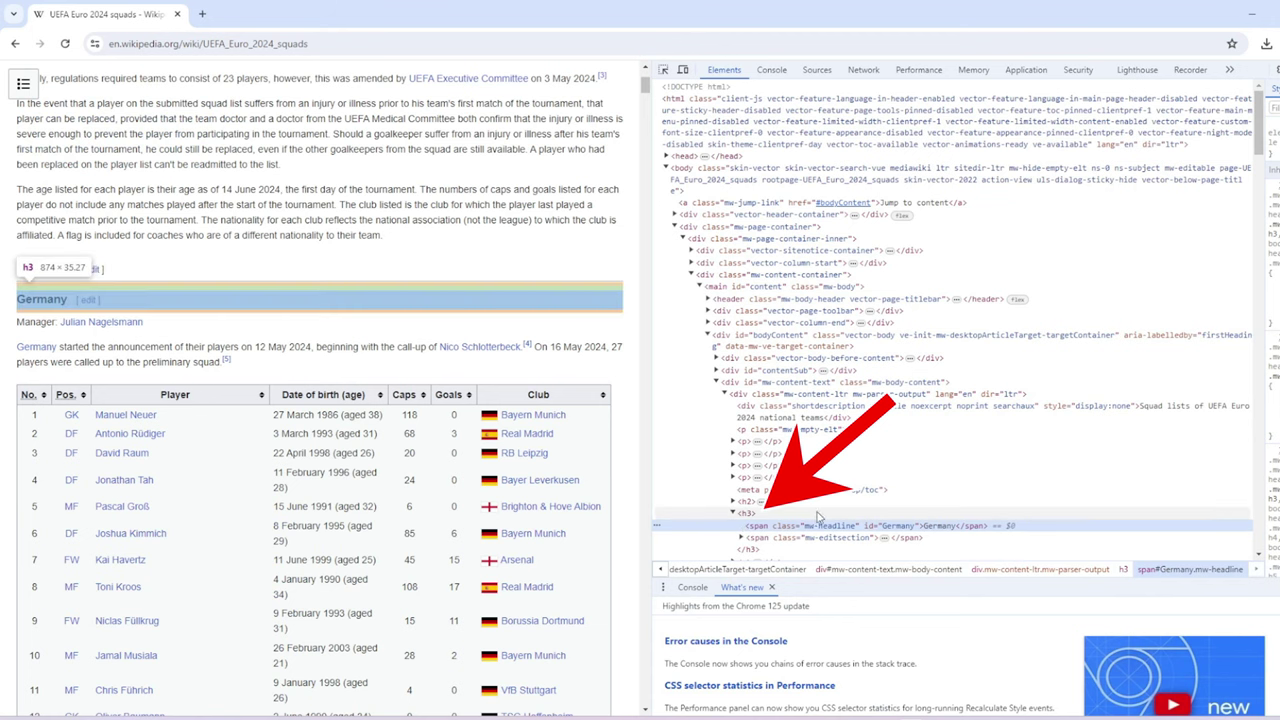
pyautogui.scroll(-1, 770, 500)
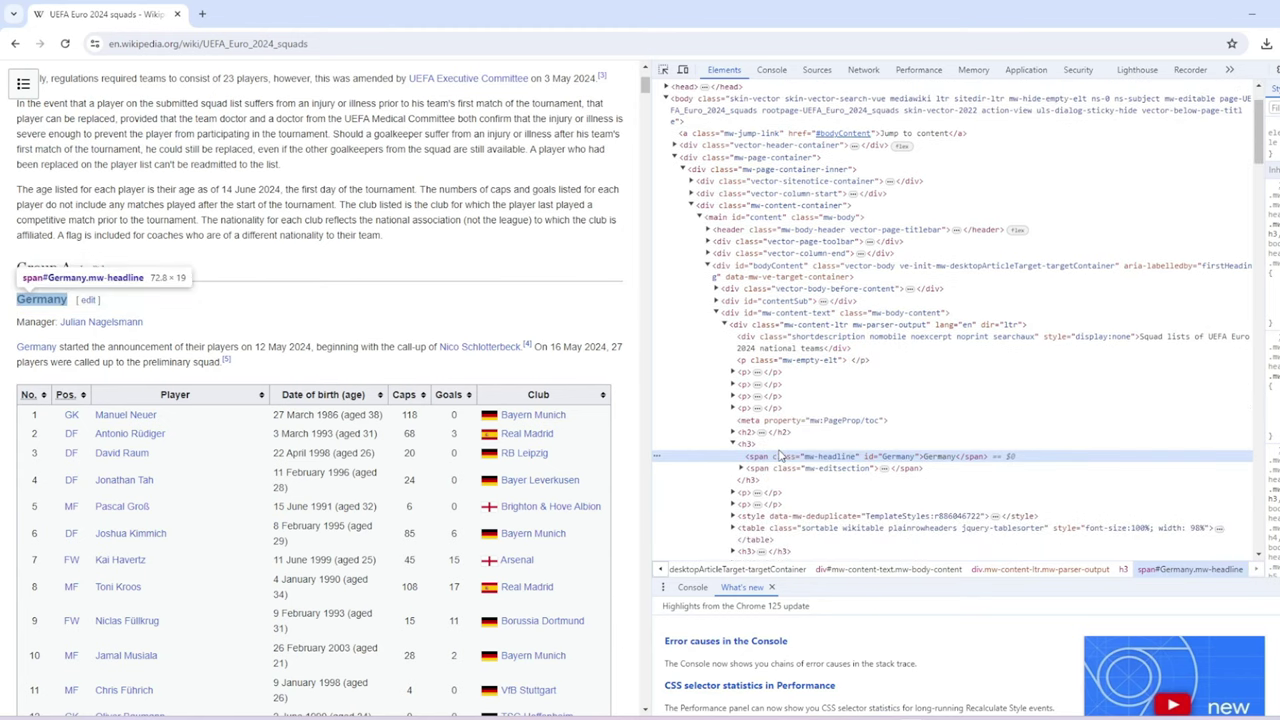
pyautogui.scroll(-2, 755, 440)
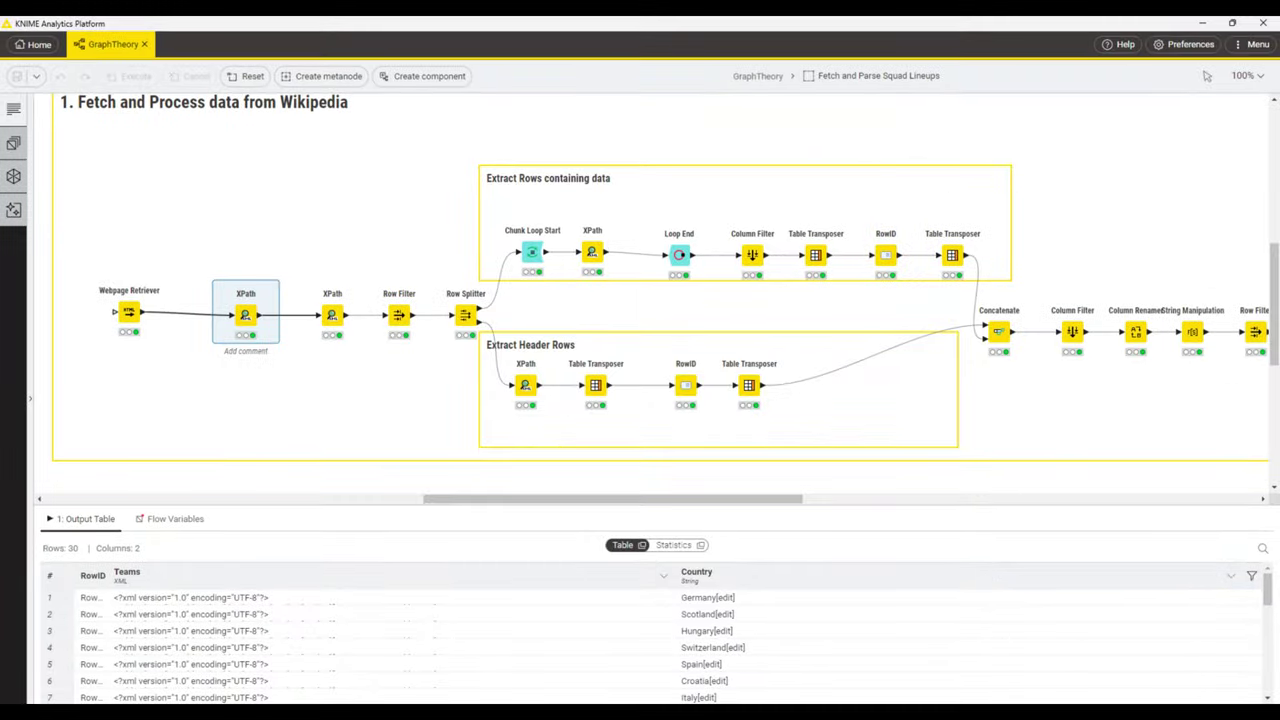
# - Open the XPath node's configuration with F6
pyautogui.press('F6')
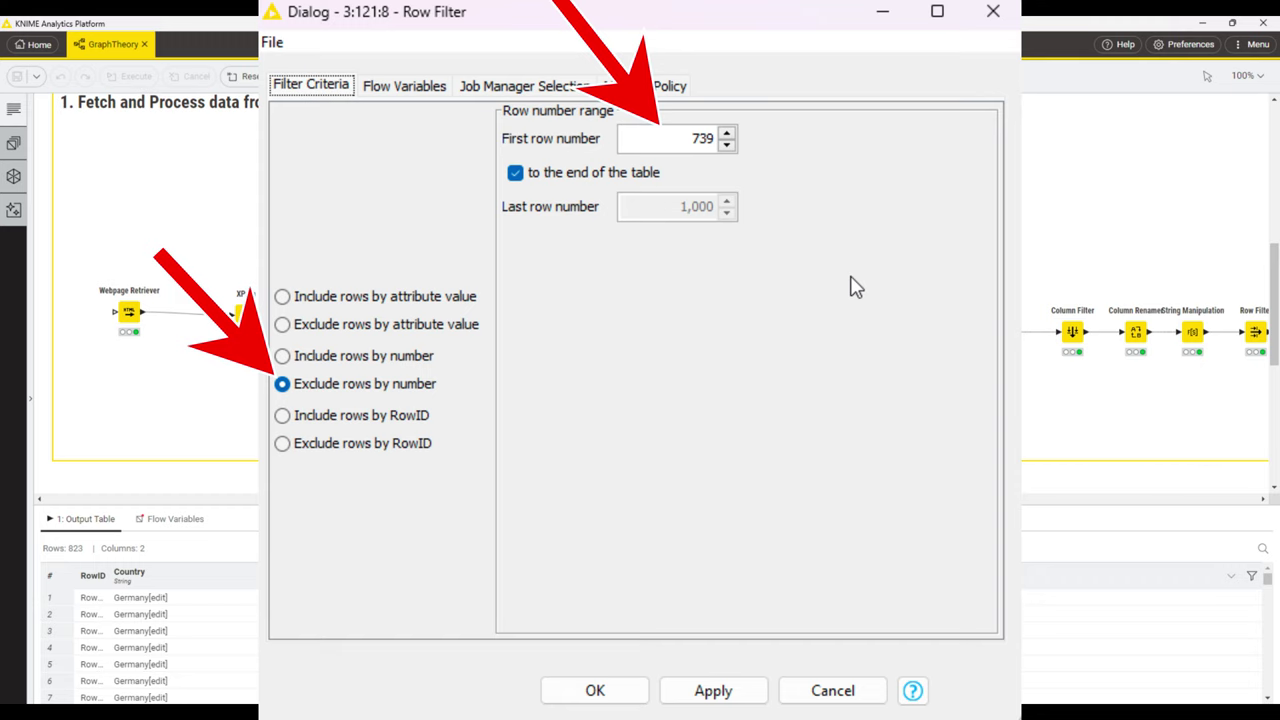
# - Close the Row Filter settings without changing them
pyautogui.press('Escape')
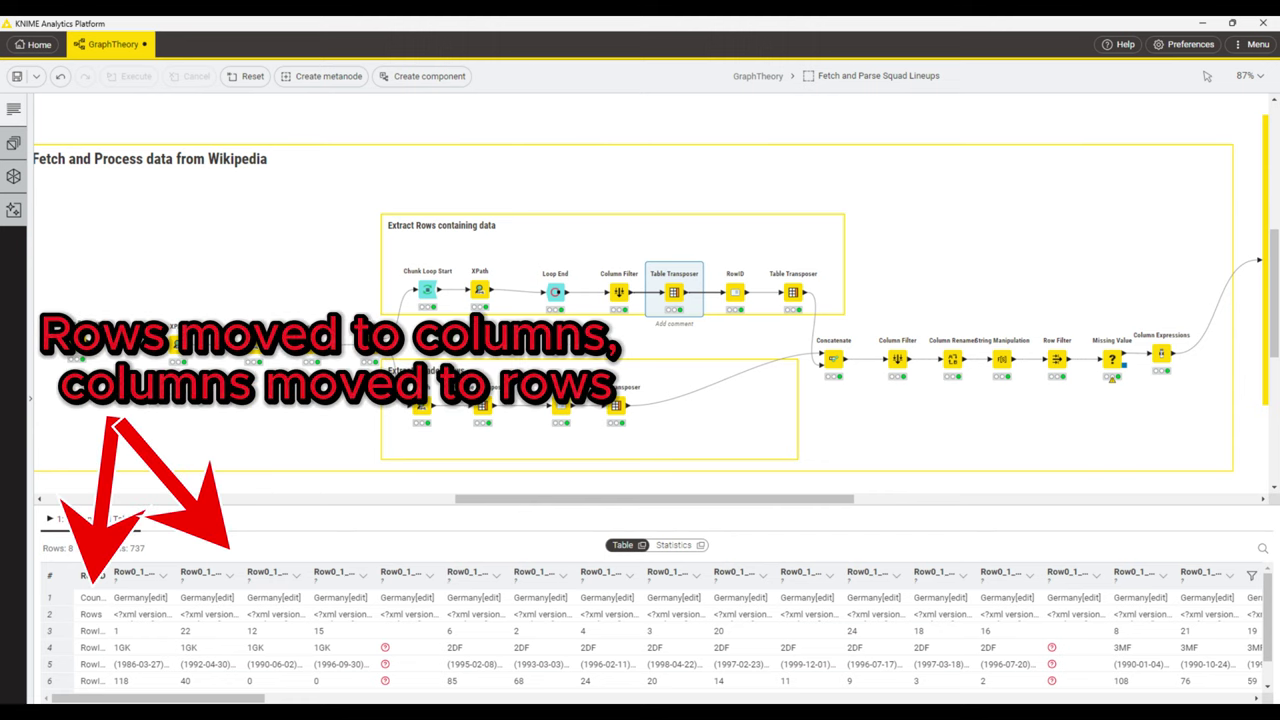
# - Preview the RowID, second Table Transposer, Concatenate and Column Filter outputs, ending at 738 rows by 2 columns
pyautogui.click(735, 291)
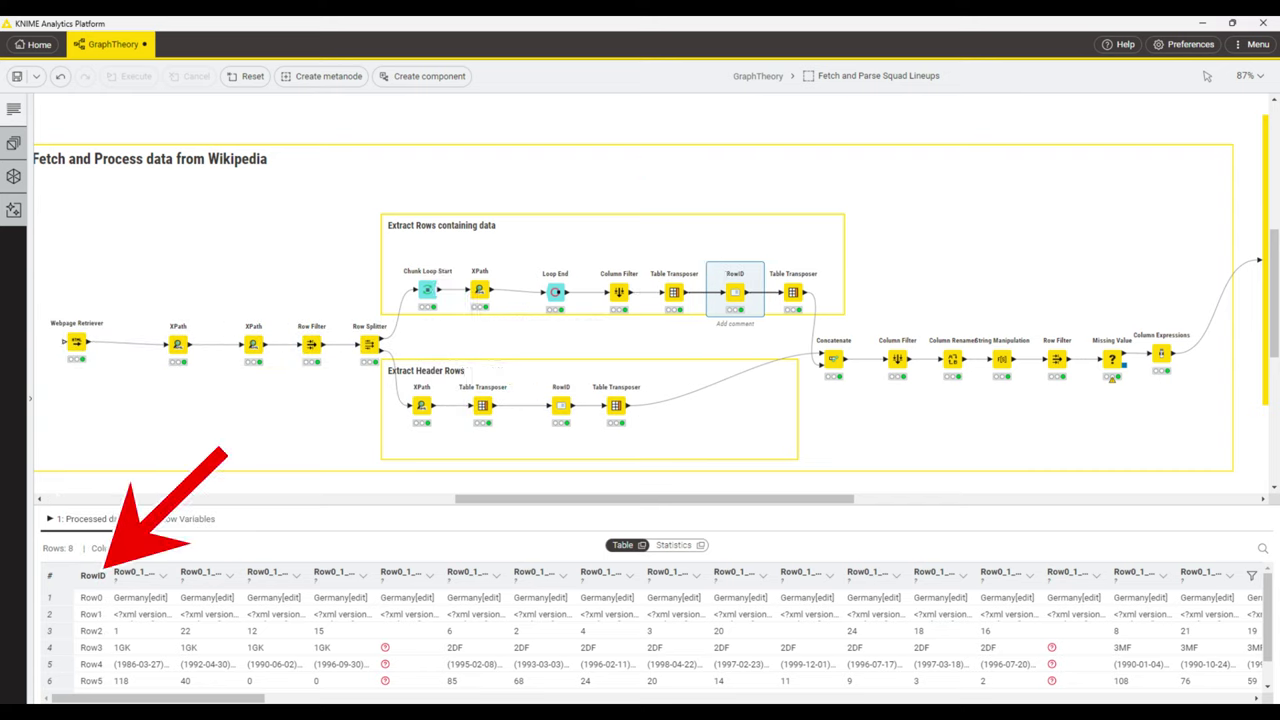
pyautogui.click(793, 291)
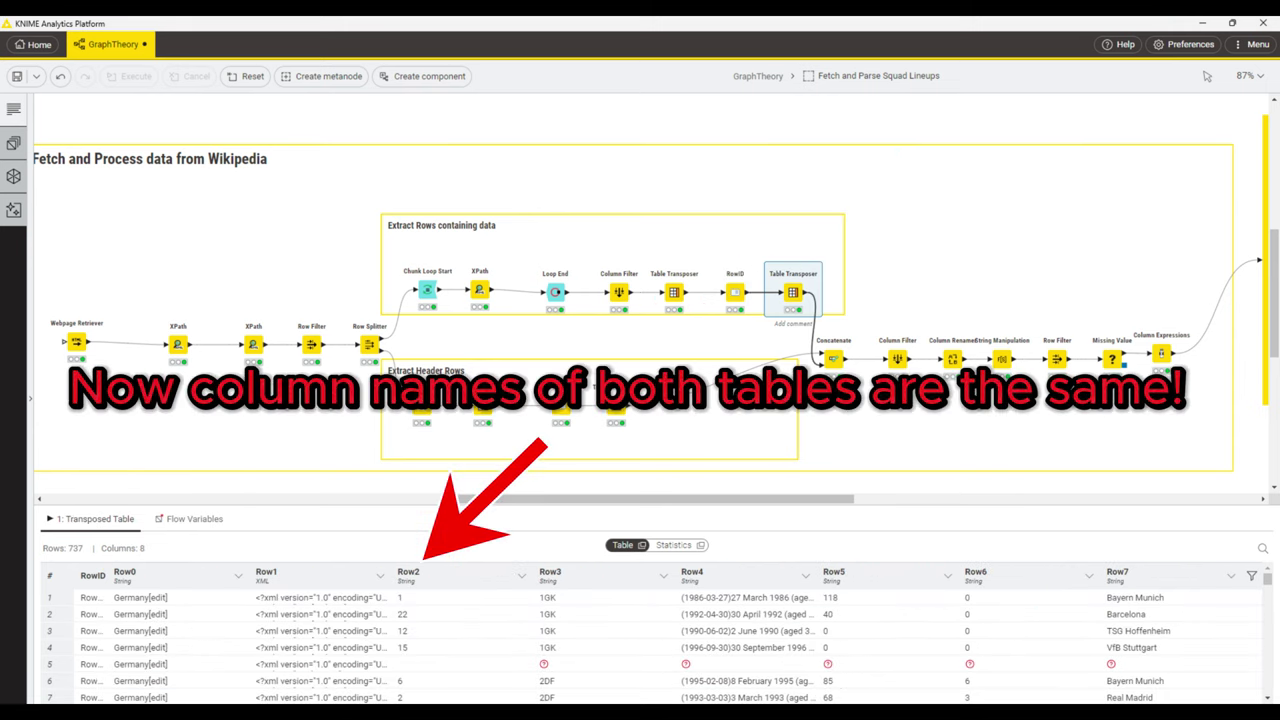
pyautogui.click(821, 369)
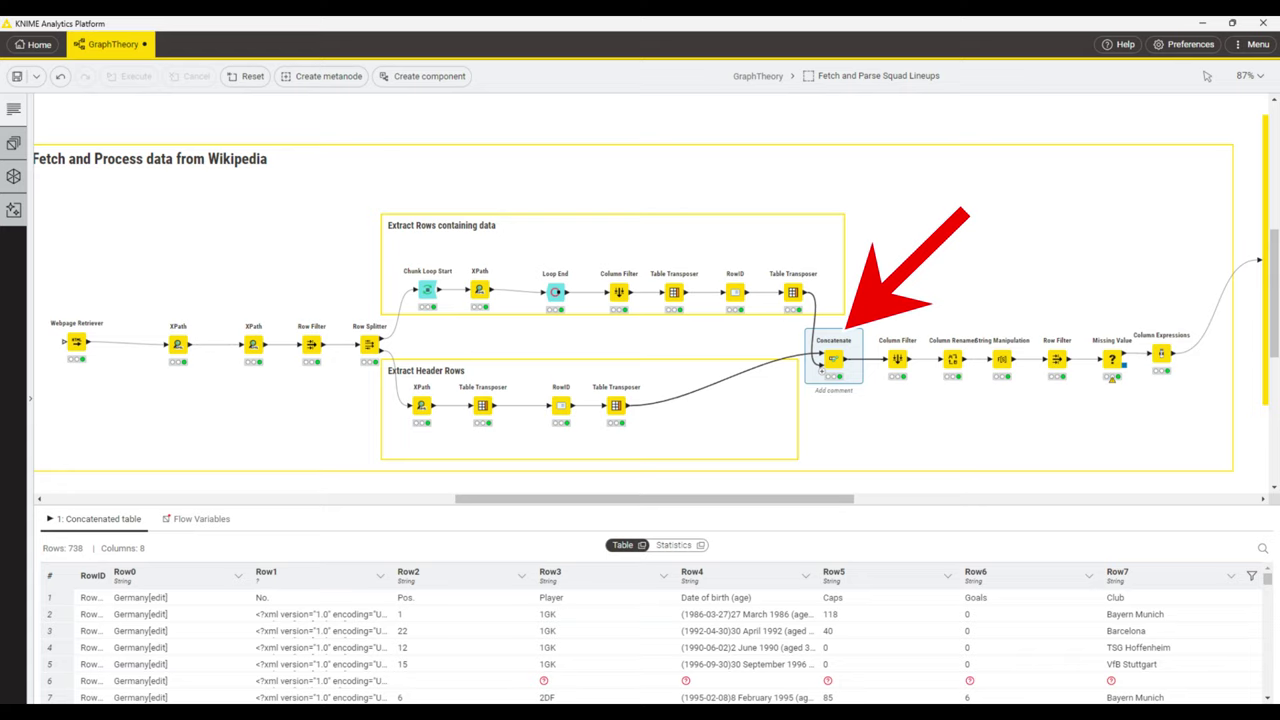
pyautogui.click(897, 358)
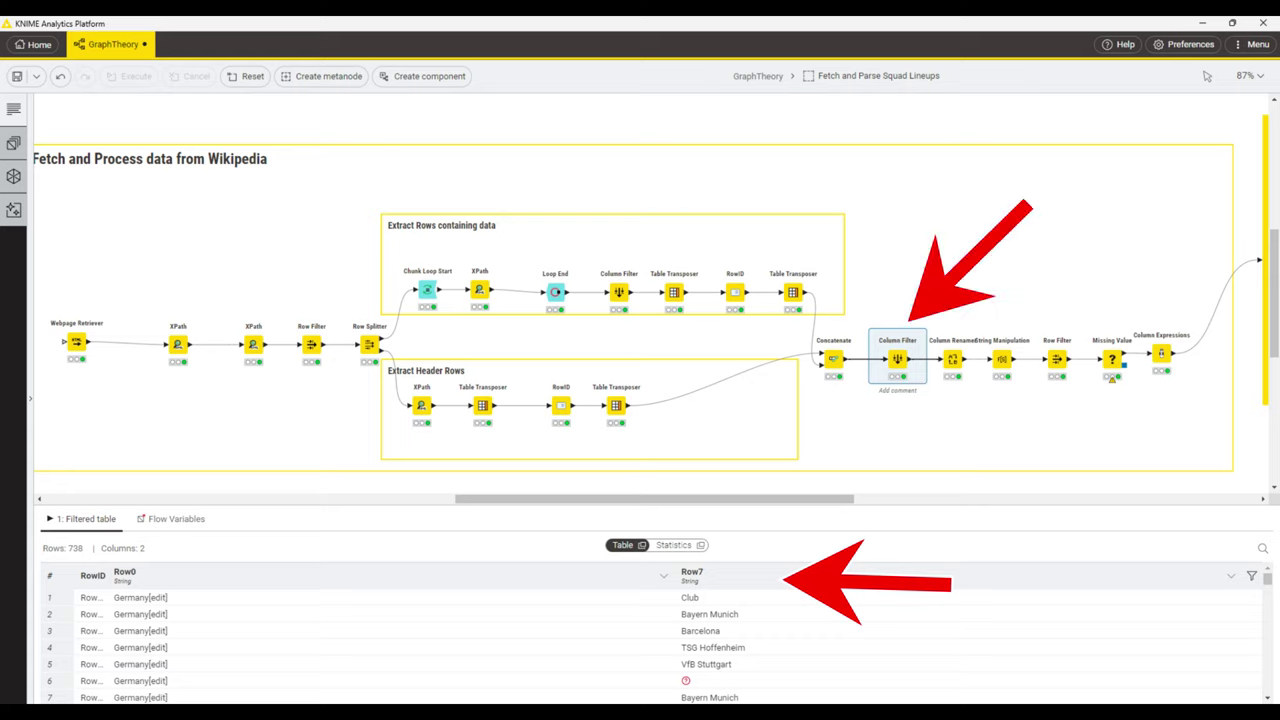
# - Preview the Column Renamer, String Manipulation, Row Filter, Missing Value and Column Expressions outputs
pyautogui.click(952, 358)
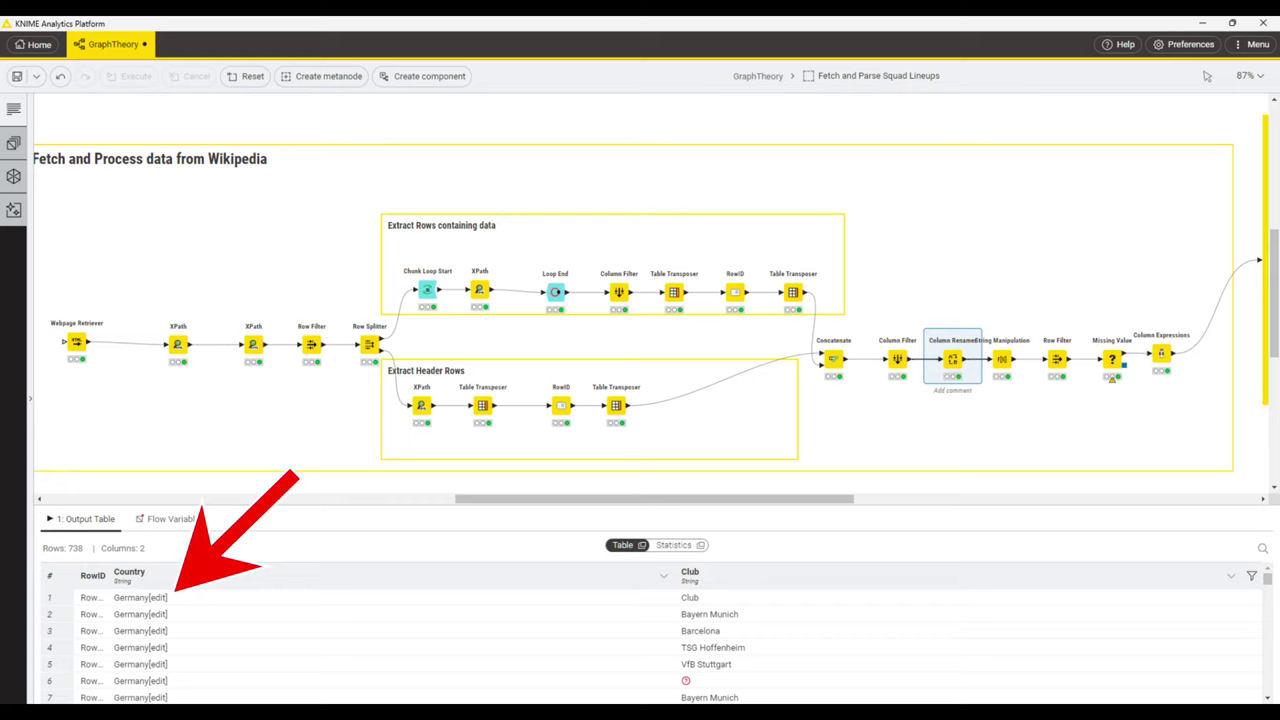
pyautogui.click(1002, 358)
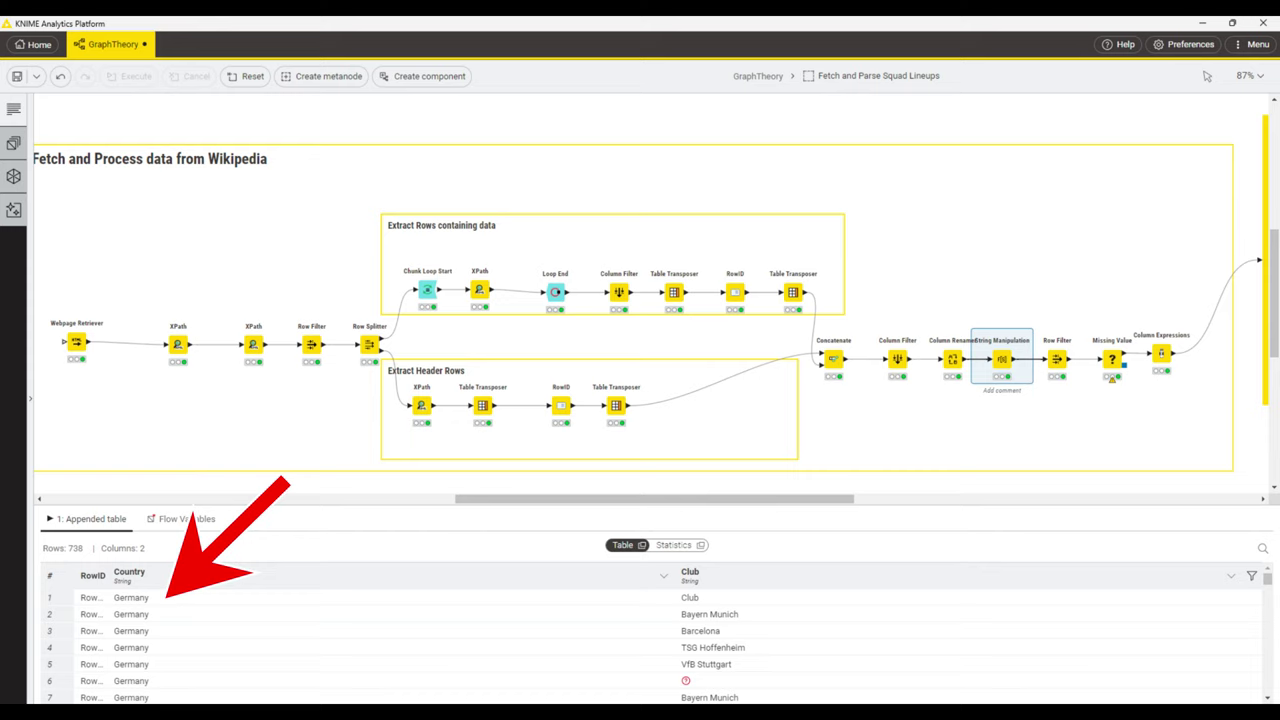
pyautogui.click(1057, 358)
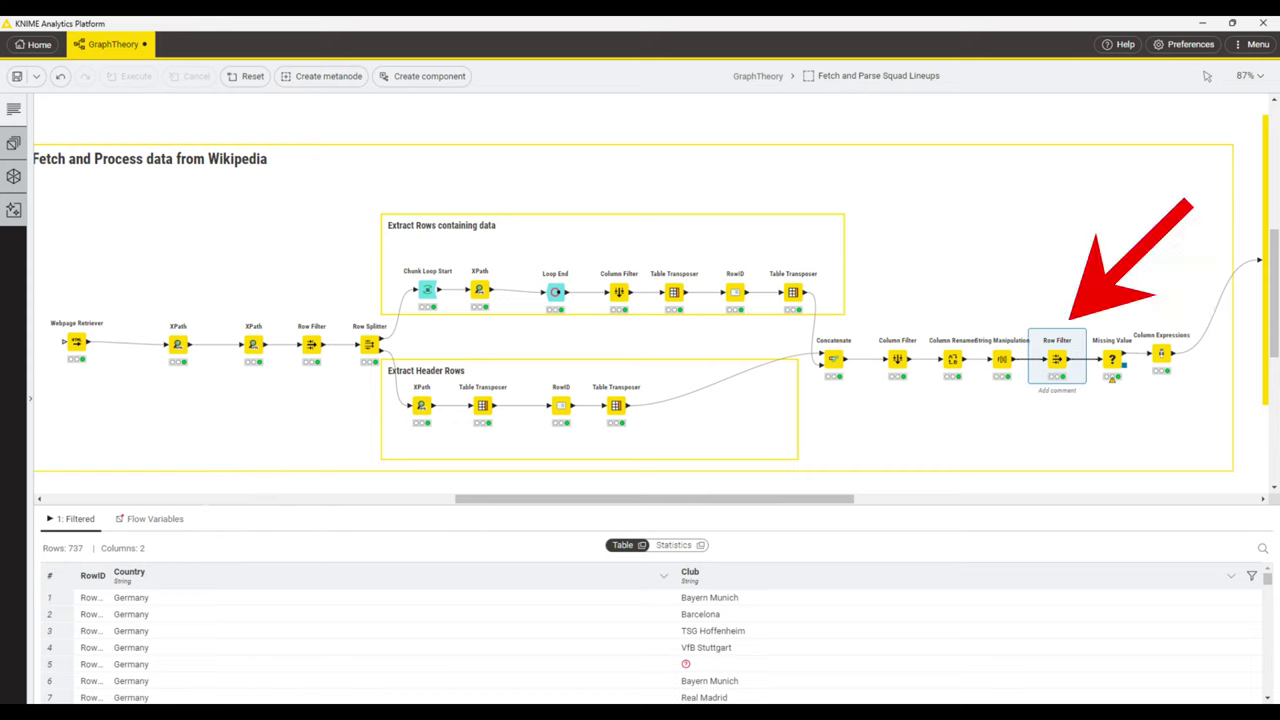
pyautogui.click(1111, 358)
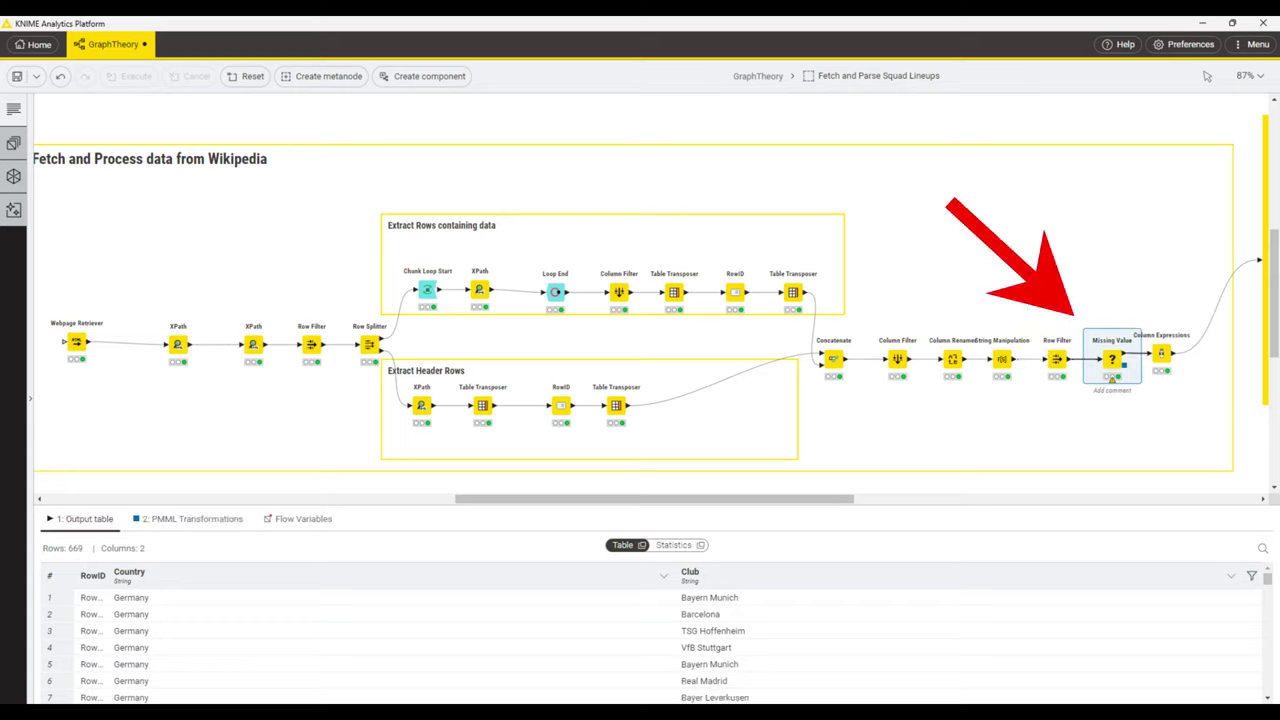
pyautogui.click(1161, 353)
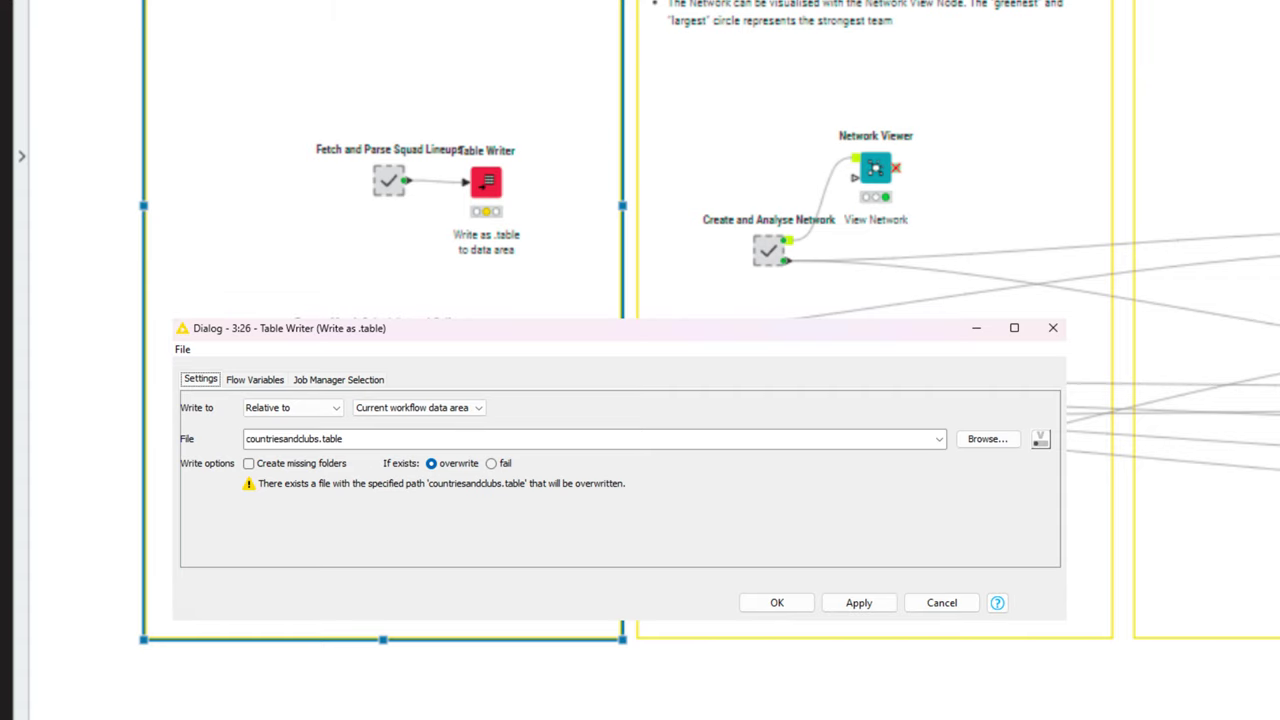
# - Confirm and close the Table Writer settings for countriesandclubs.table
pyautogui.press('Return')
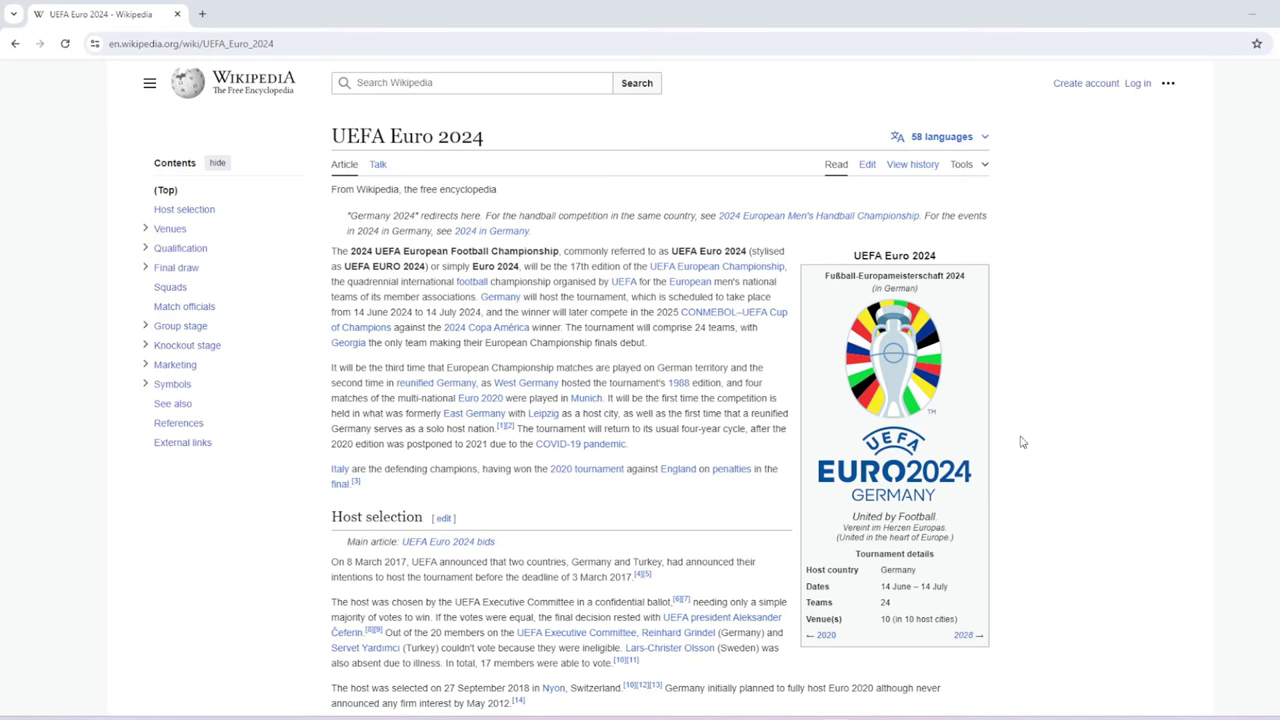
# - Scroll the Euro 2024 article down past Venues and Qualification to the Group A standings and fixtures
pyautogui.scroll(-10, 755, 400)
pyautogui.scroll(-20, 757, 405)
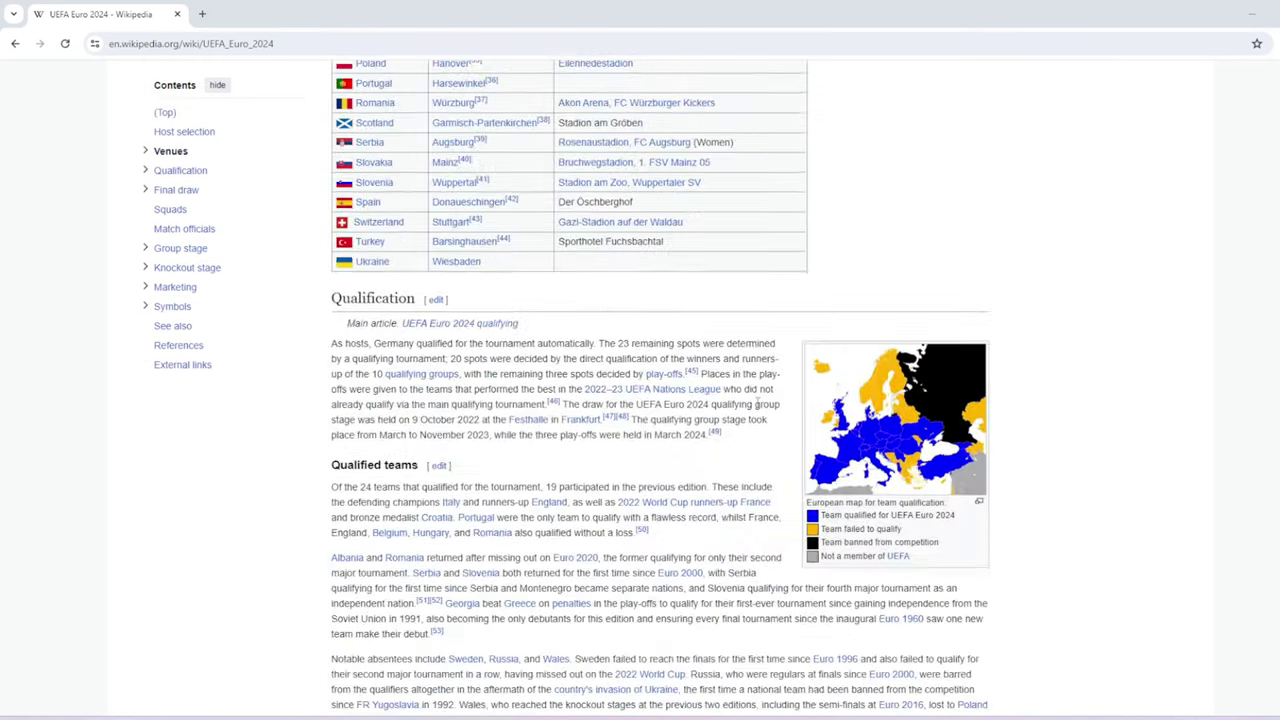
pyautogui.scroll(-20, 757, 403)
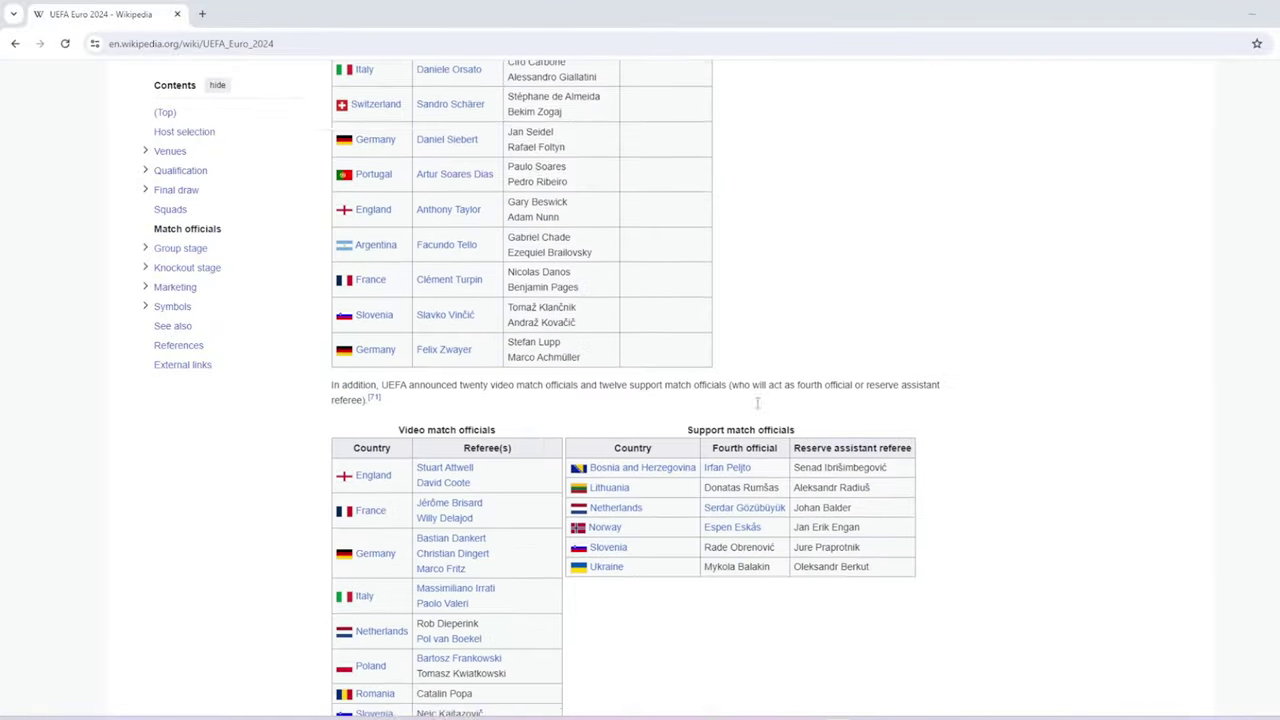
pyautogui.scroll(-3, 757, 403)
pyautogui.scroll(2, 757, 403)
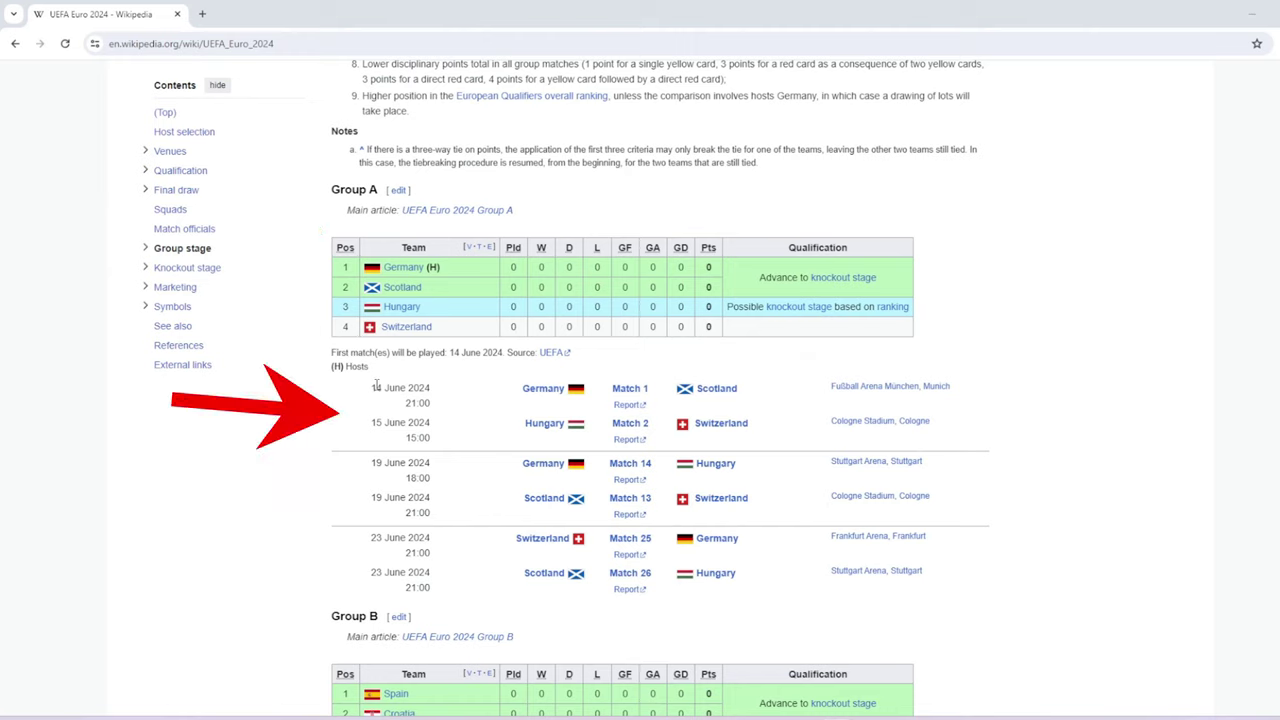
# - Inspect a Euro 2024 match entry's source and collapse its div.footballbox SportsEvent element
pyautogui.rightClick(372, 392)
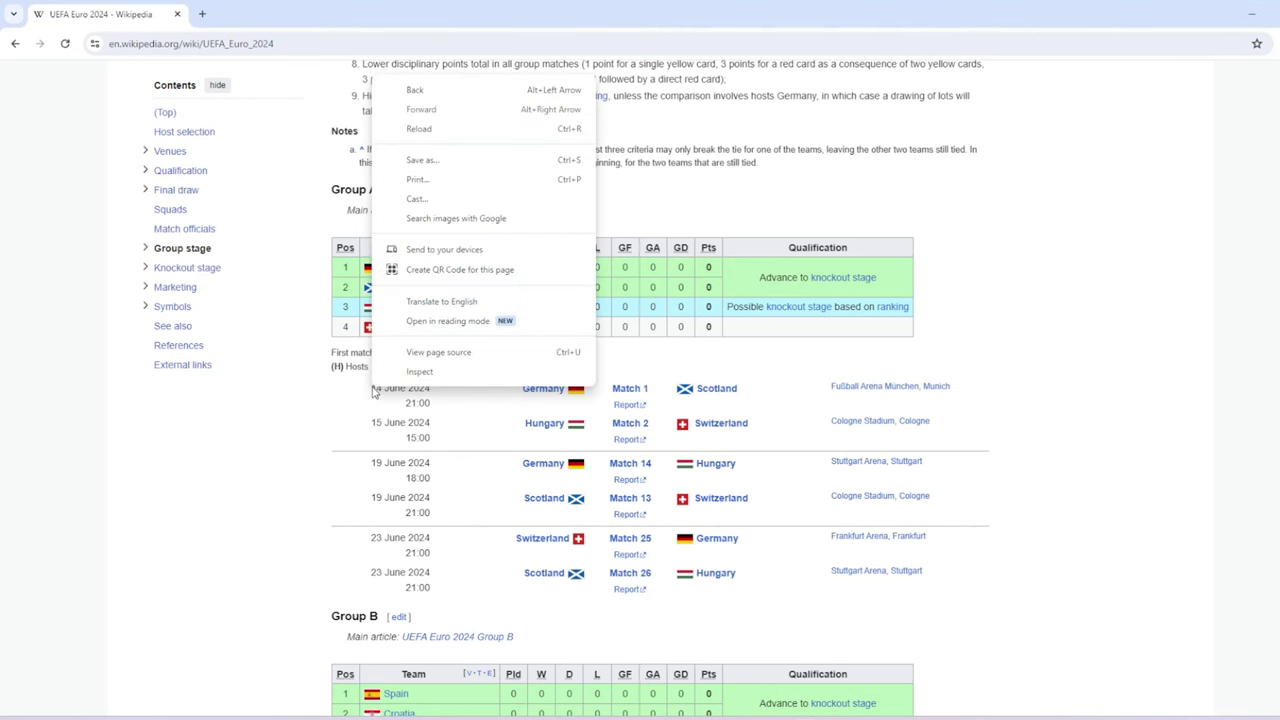
pyautogui.click(419, 371)
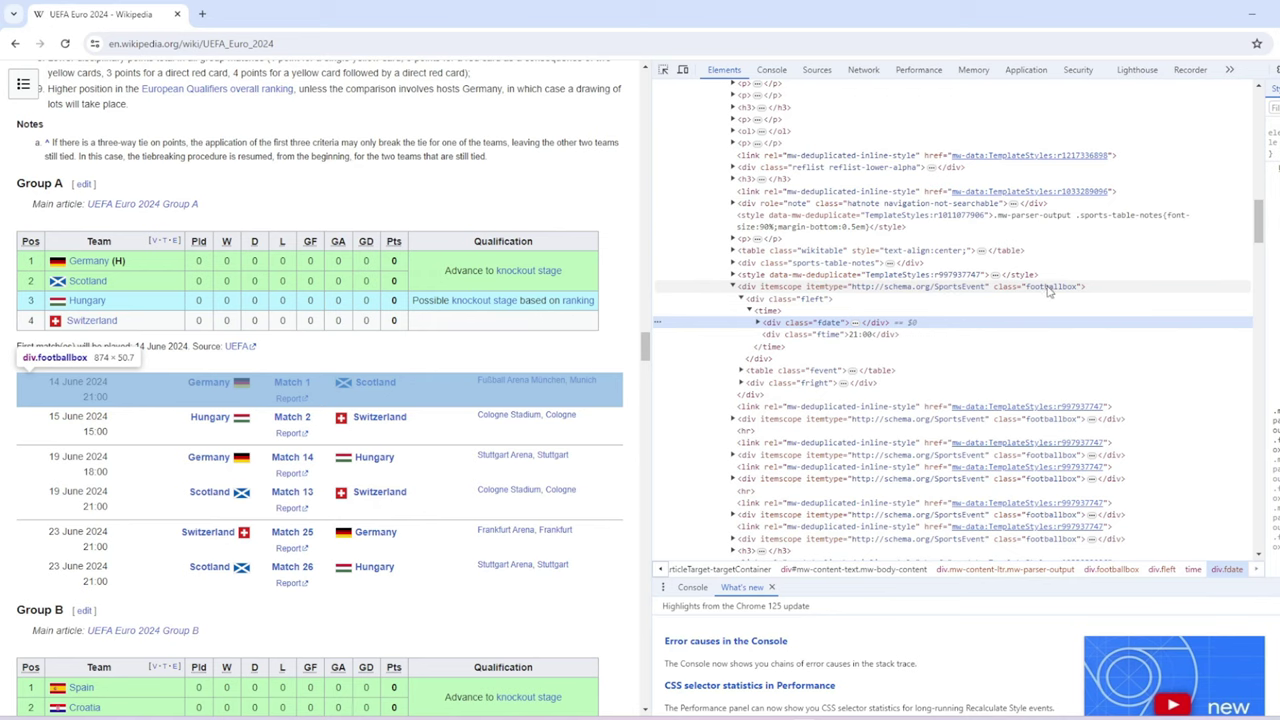
pyautogui.click(732, 287)
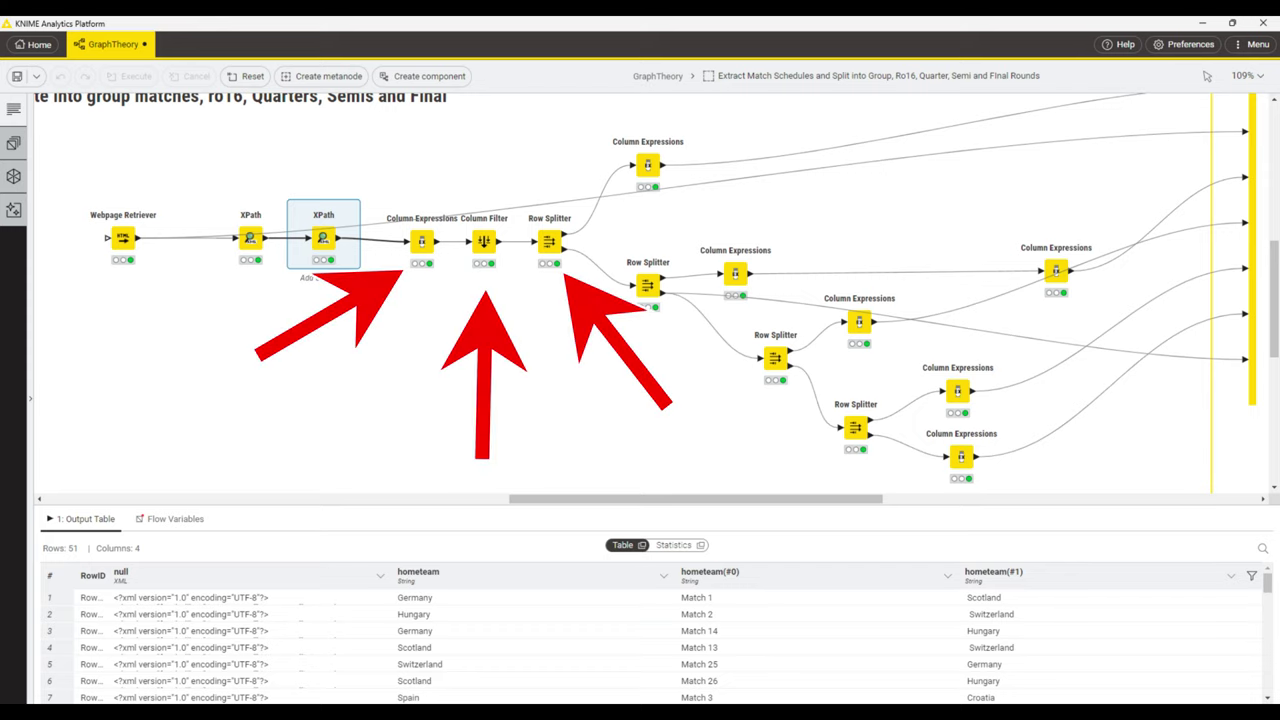
# - View the Column Expressions node's output table
pyautogui.click(735, 273)
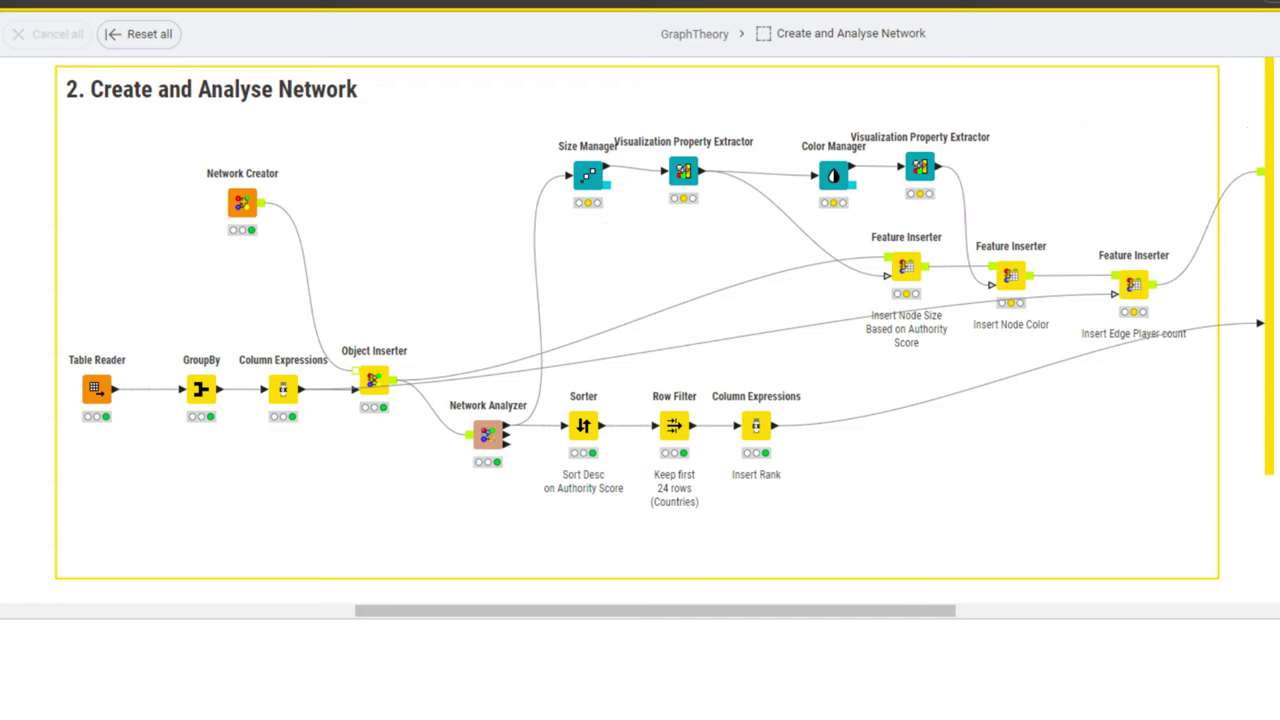
# - Review the GroupBy player counts per club, then the Column Expressions output with edgeIDs
pyautogui.click(201, 389)
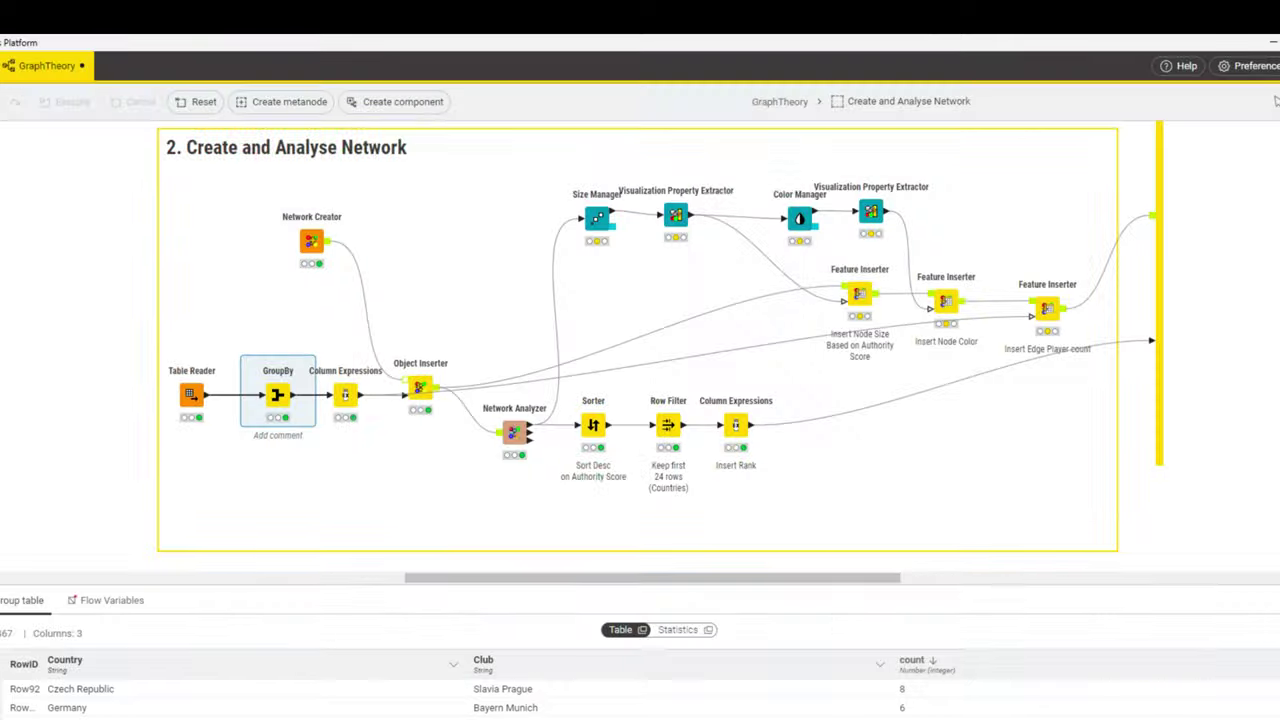
pyautogui.click(344, 395)
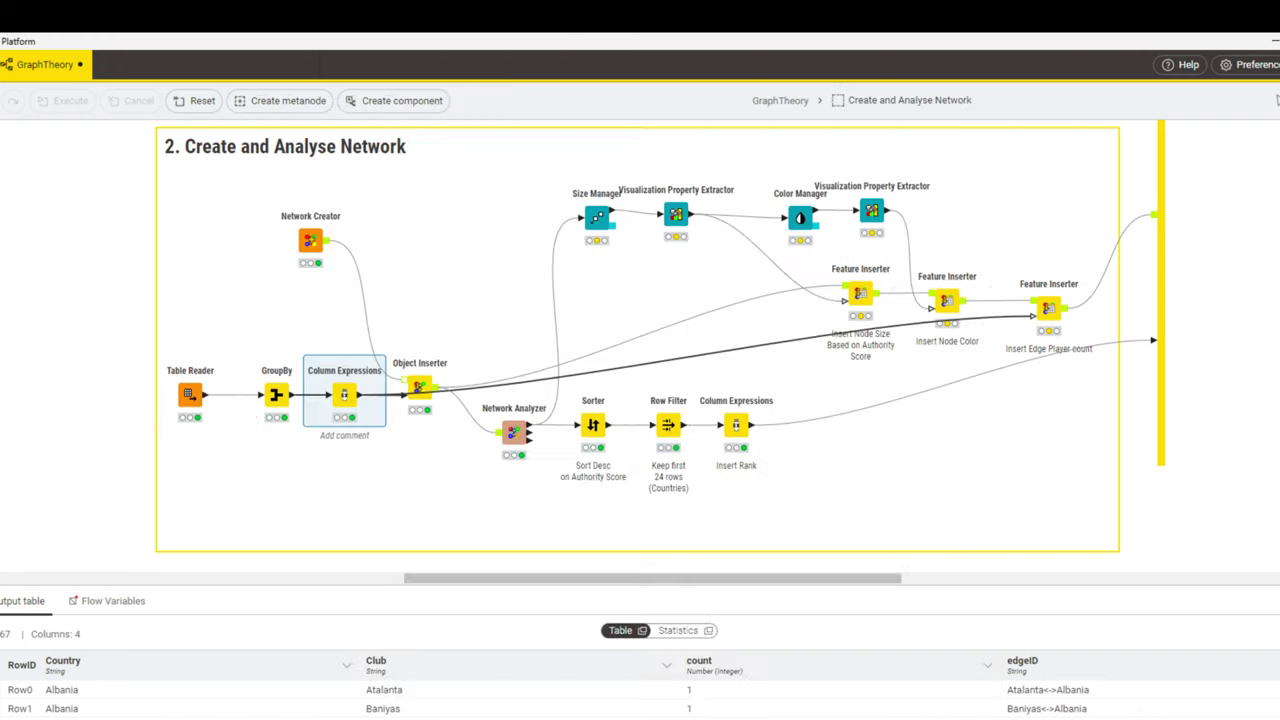
# - Open the Object Inserter settings: Club and Country as nodes, edgeID as edges, count as weight
pyautogui.click(419, 387)
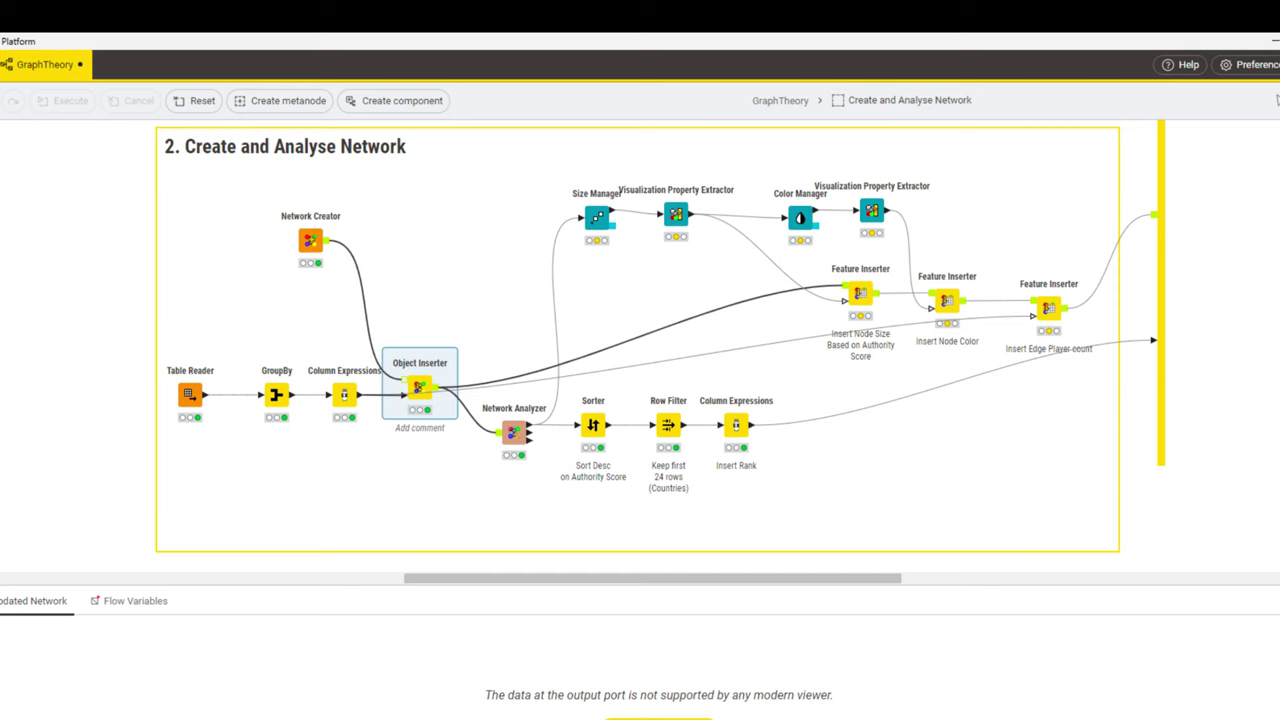
pyautogui.press('F6')
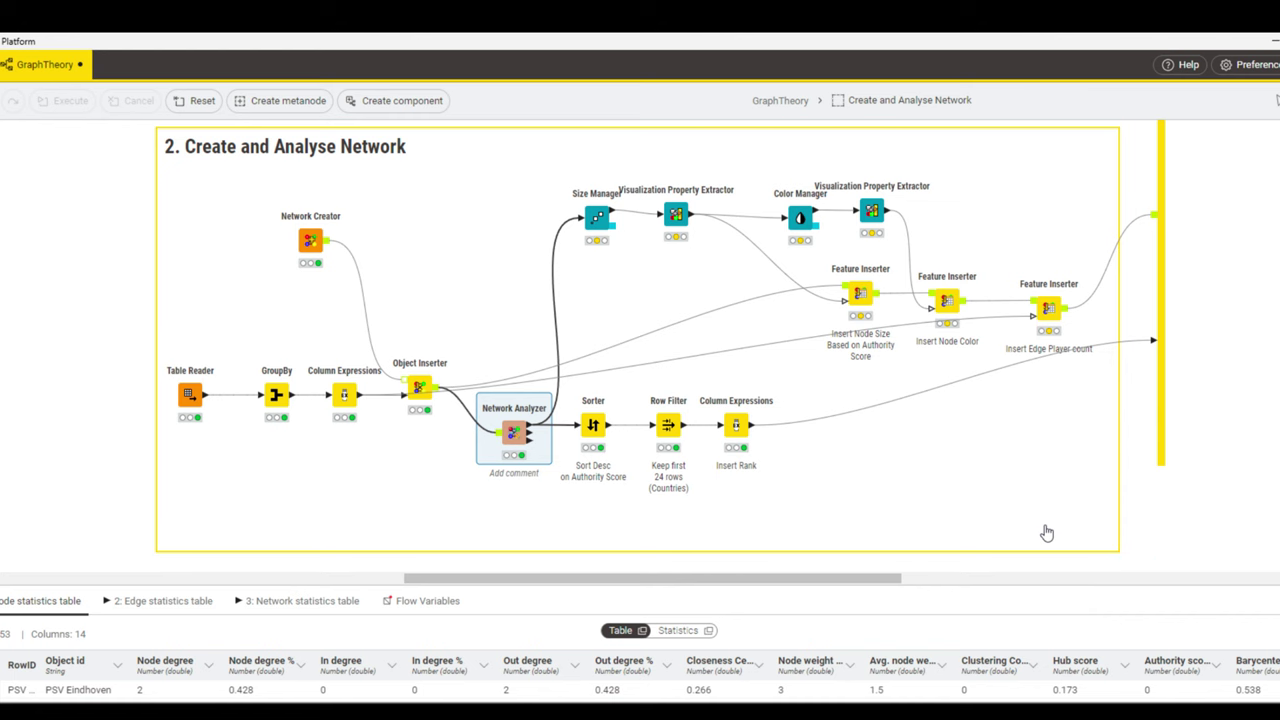
# - Review the Network Analyzer node's settings before viewing its node statistics table
pyautogui.press('F6')
# - Preview the Sorter, Row Filter and Insert Rank outputs, ending at the new rank column
pyautogui.click(593, 425)
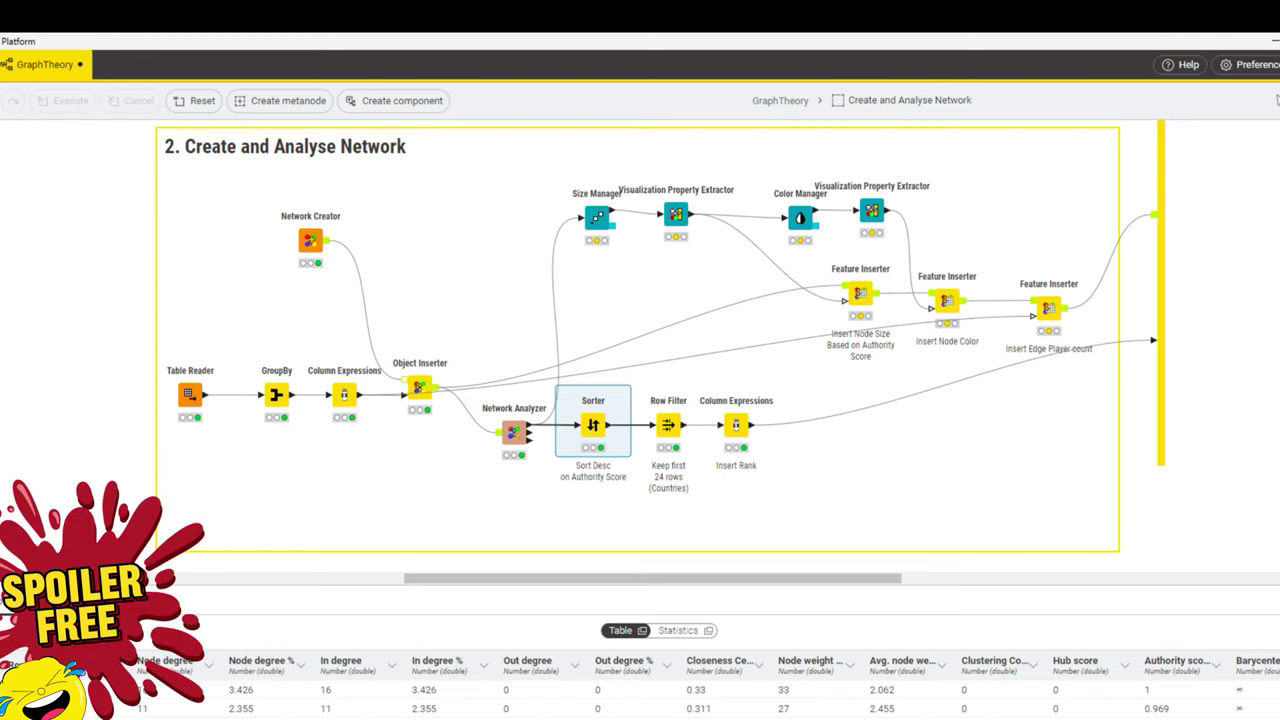
pyautogui.press('Right')
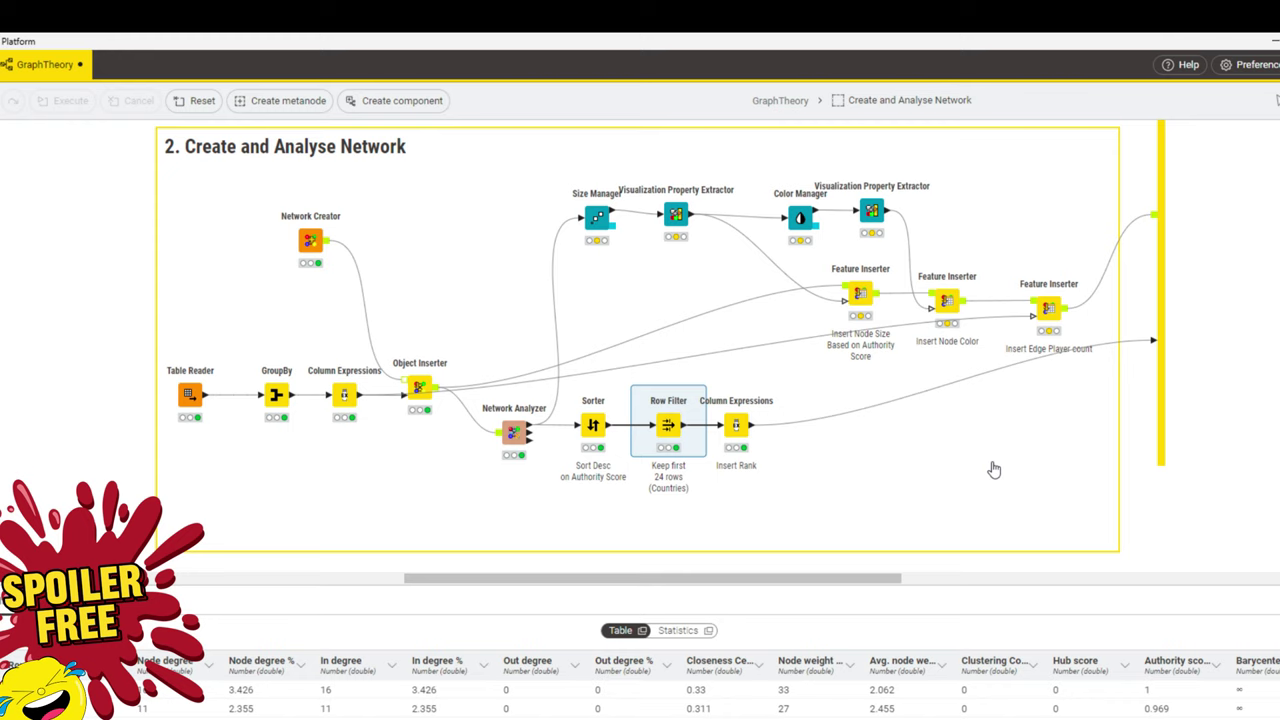
pyautogui.press('Right')
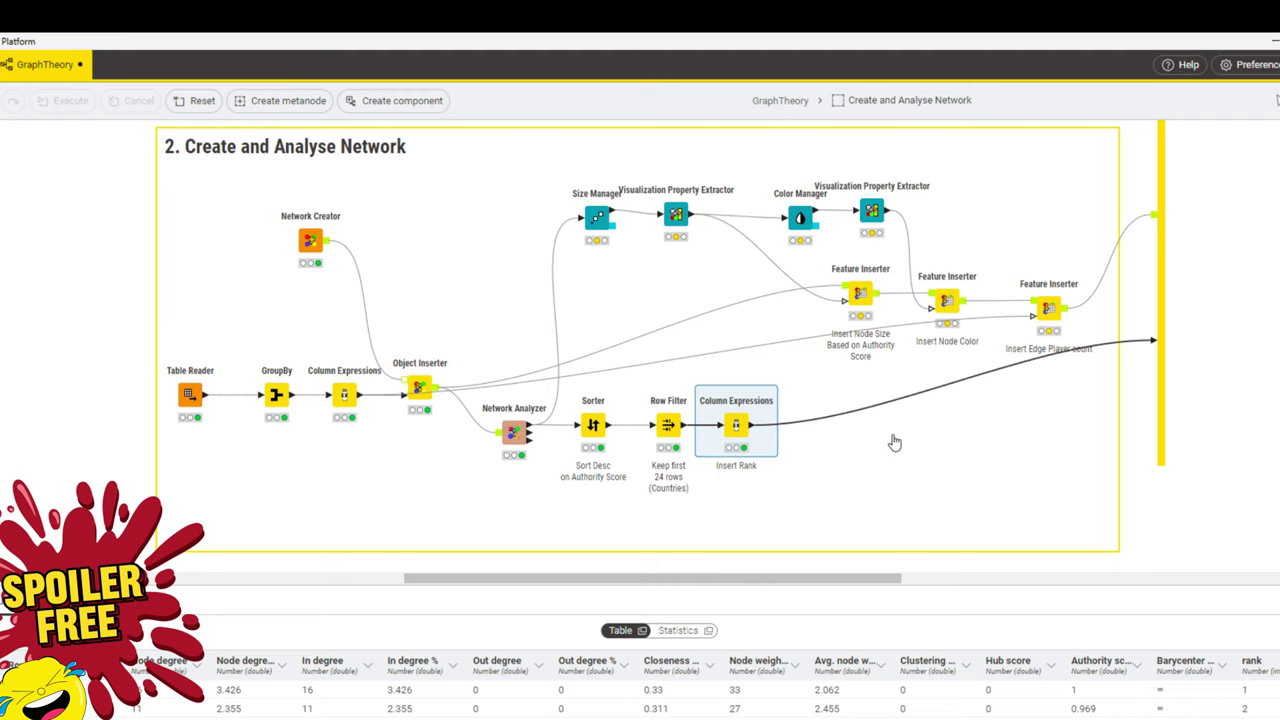
pyautogui.press('F6')
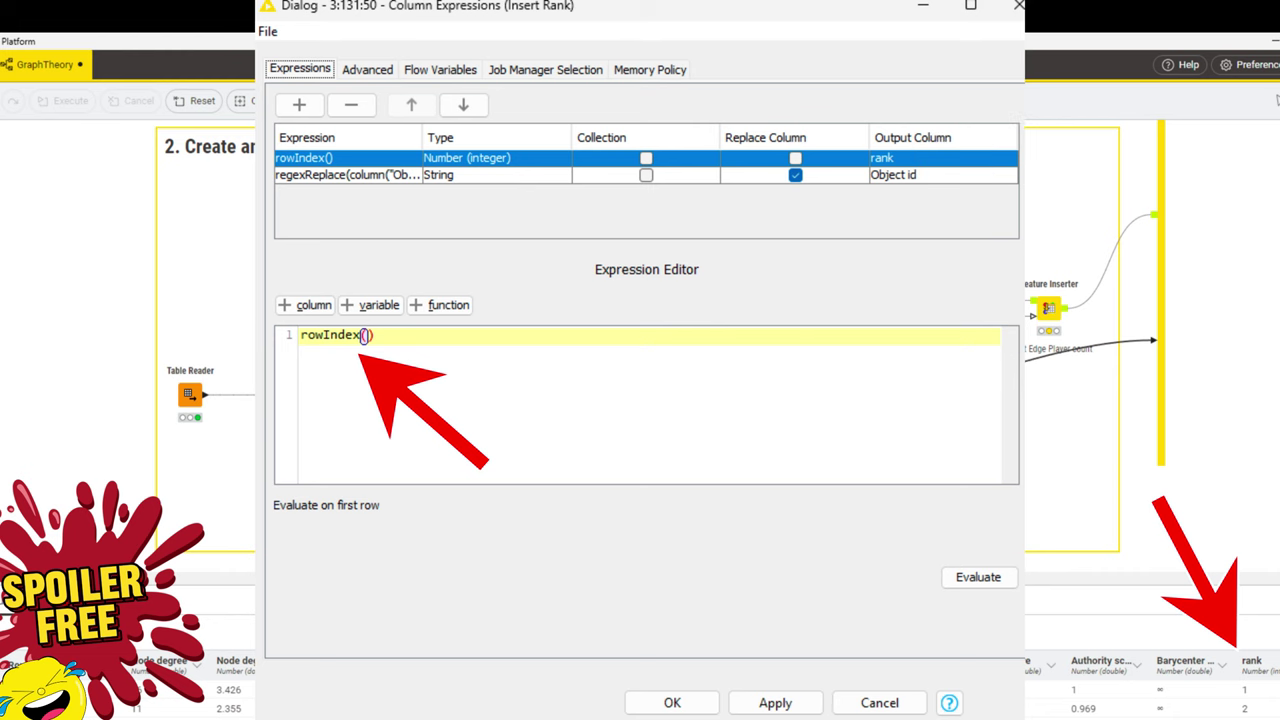
pyautogui.press('Escape')
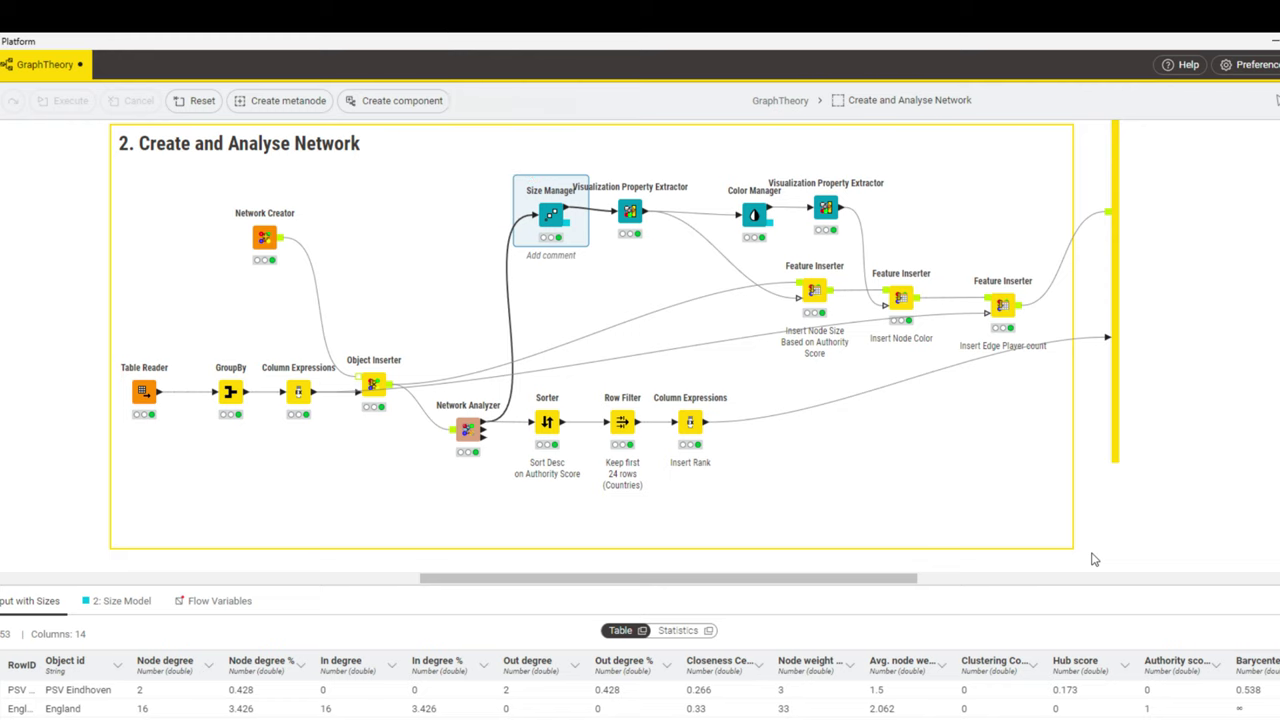
# - Check the Size Manager's Authority score sizing with factor 45, then preview the Visualization Property Extractor output
pyautogui.press('F6')
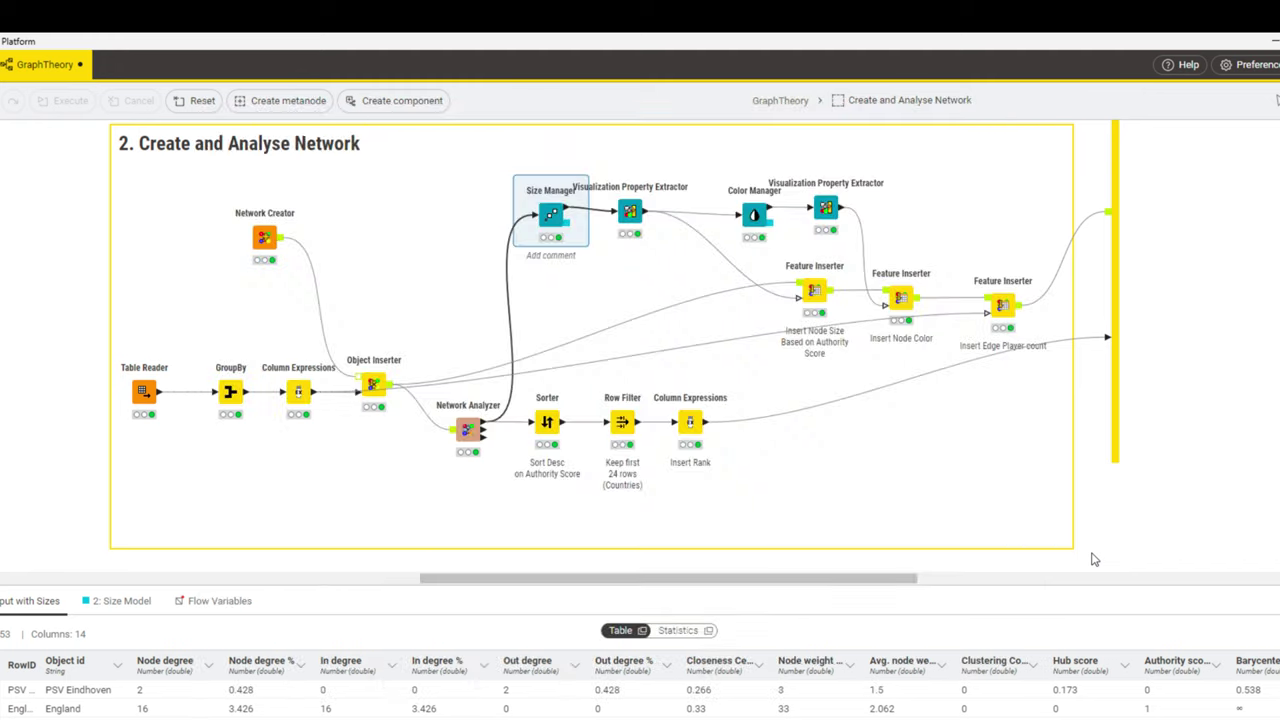
pyautogui.click(629, 212)
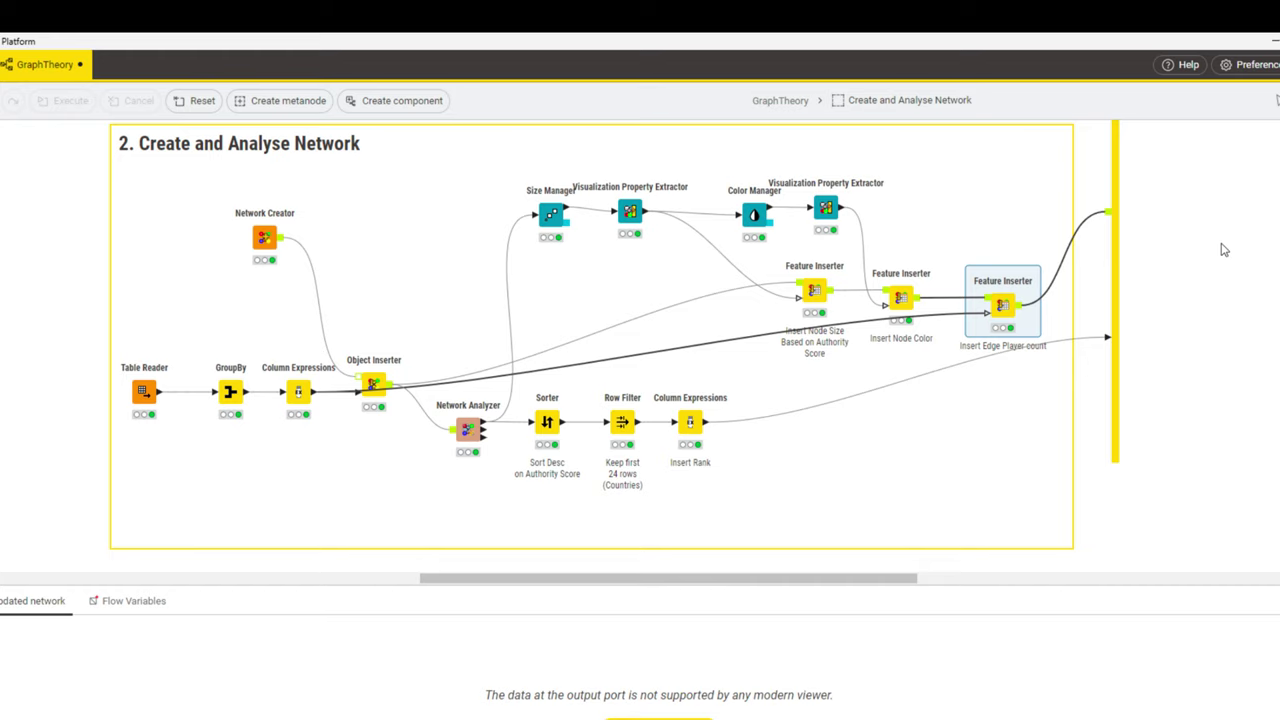
# - Open the Insert Edge Player count settings, which store count as edgePlayerCount per edgeID
pyautogui.press('F6')
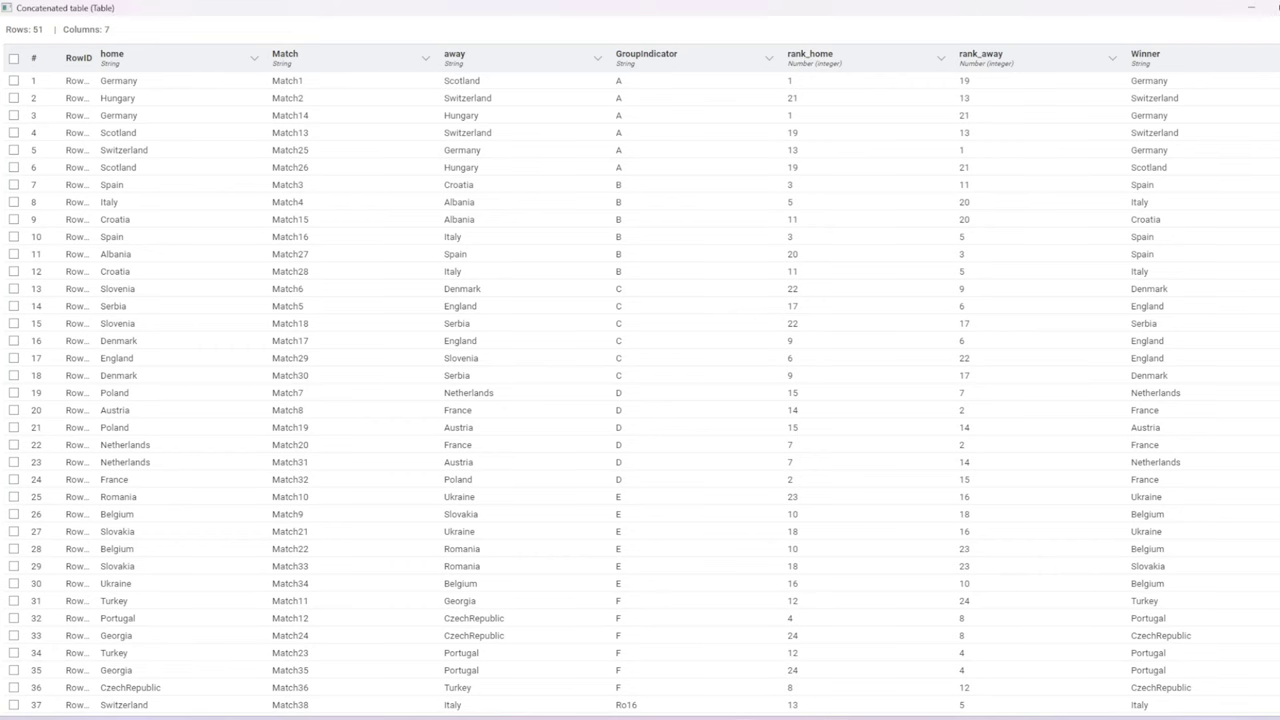
# - Scroll the concatenated table down through the Ro16, Quarter Final, Semi Final and Final rows
pyautogui.scroll(-1, 640, 390)
pyautogui.scroll(-1, 640, 390)
pyautogui.scroll(-2, 640, 390)
pyautogui.scroll(-3, 640, 390)
pyautogui.scroll(-4, 640, 390)
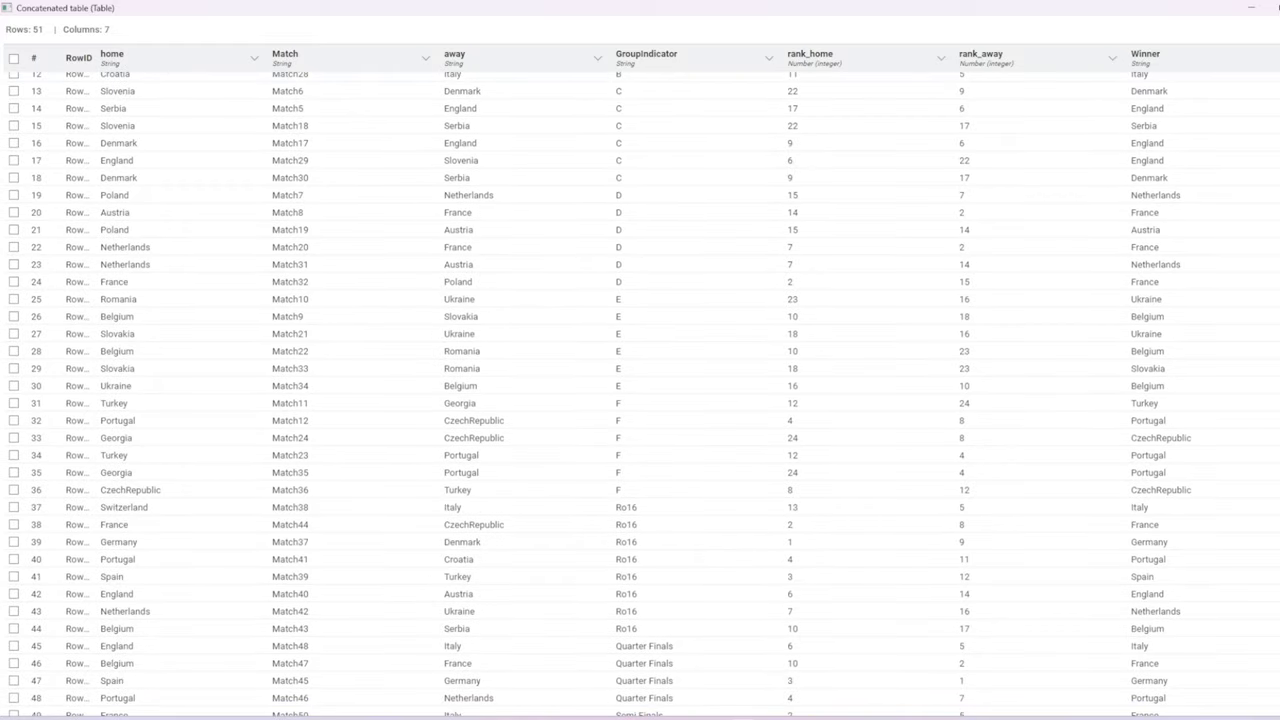
pyautogui.scroll(-3, 640, 390)
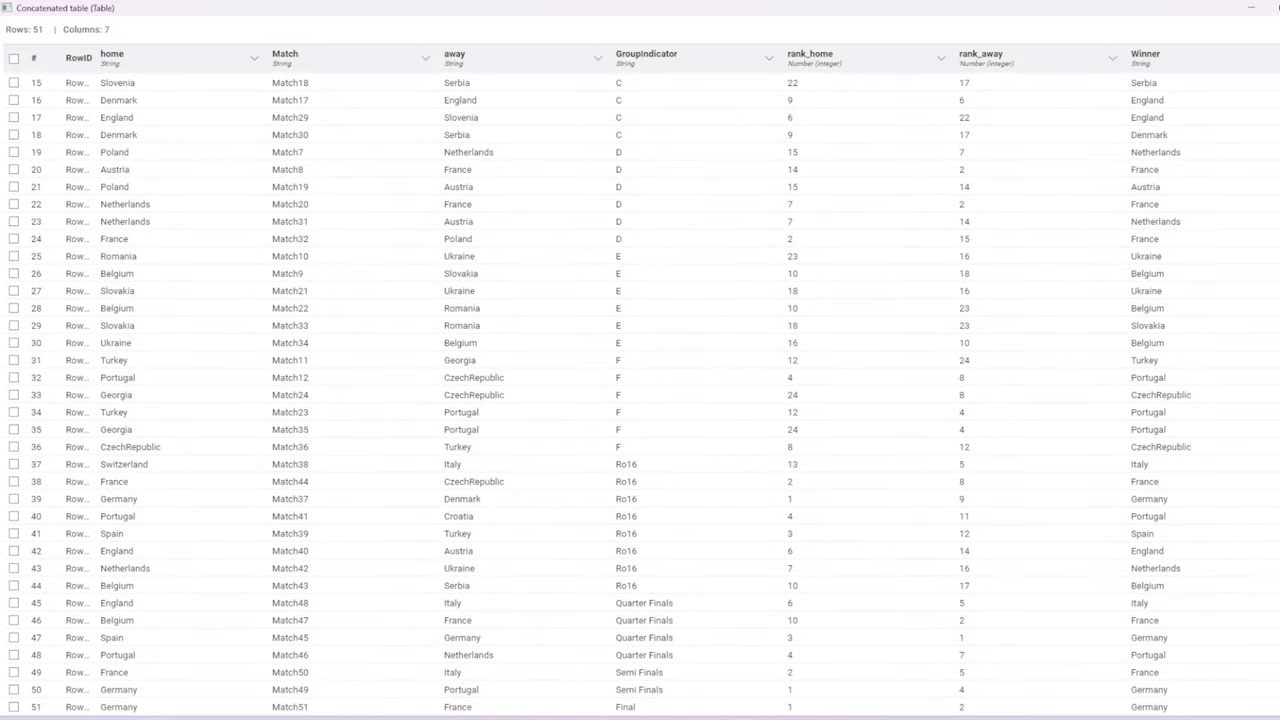